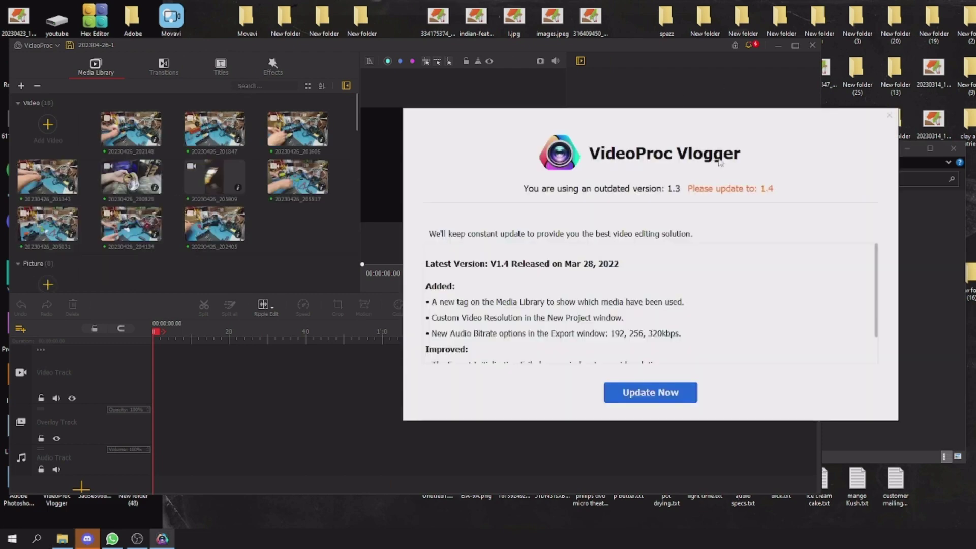
# - Dismiss the software update notice and enlarge the editor window to fill the screen
pyautogui.click(889, 115)
pyautogui.moveTo(594, 44); pyautogui.dragTo(925, 19)
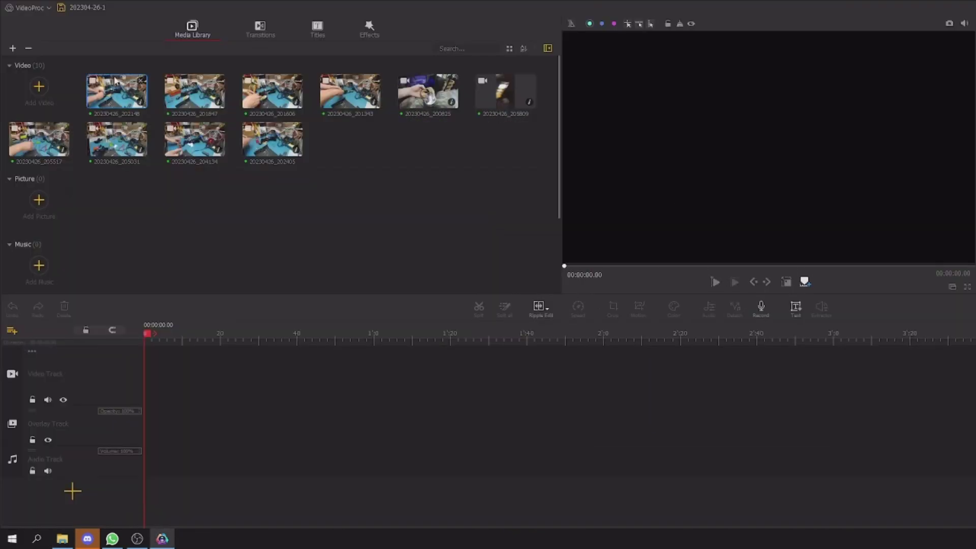
# - Import the thank-you-for-watching outro video from the INTROS folder on the youtube software (F:) drive
pyautogui.click(39, 84)
pyautogui.click(58, 145)
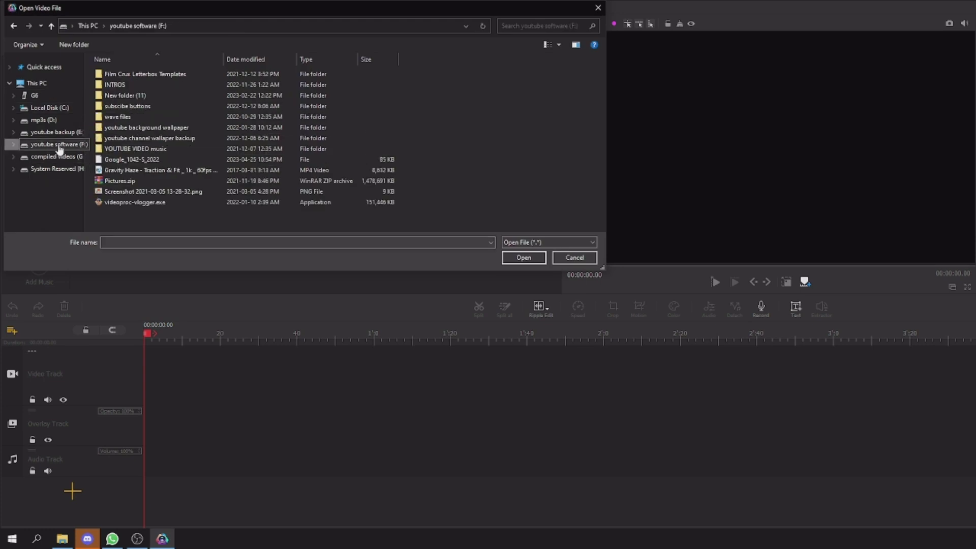
pyautogui.doubleClick(113, 85)
pyautogui.doubleClick(153, 106)
pyautogui.scroll(-5, 234, 152)
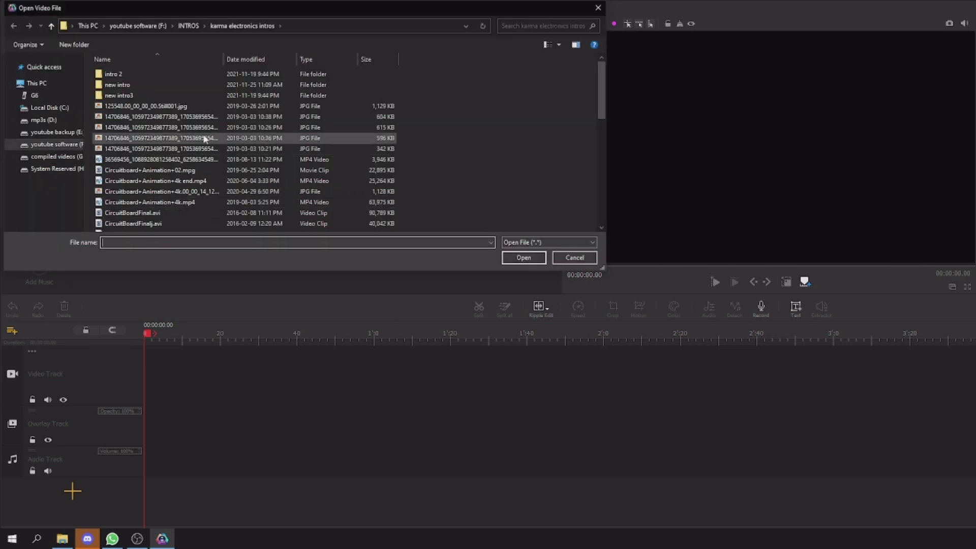
# - Find intro4k3.mp4 in the karma electronics intros folder inside INTROS and play it to check the intro
pyautogui.click(55, 145)
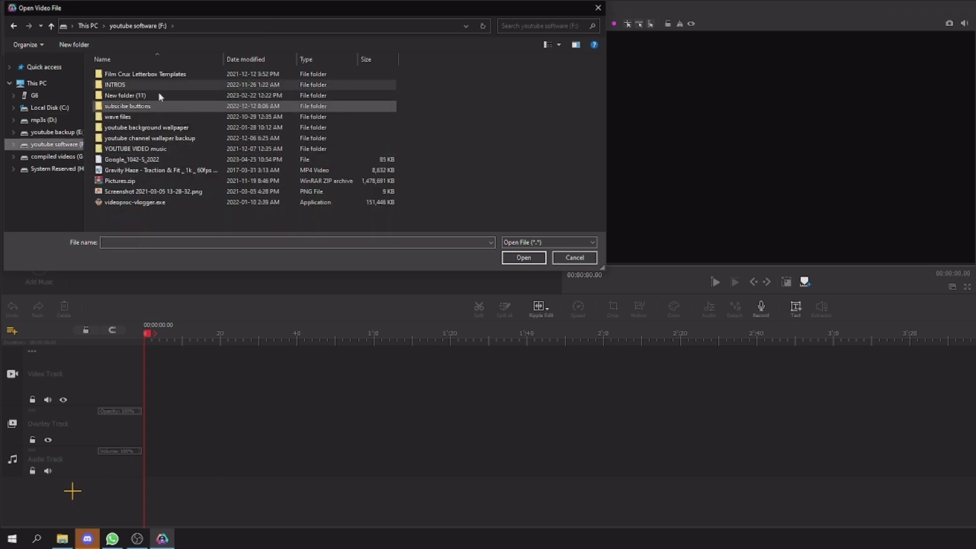
pyautogui.doubleClick(124, 88)
pyautogui.doubleClick(147, 143)
pyautogui.scroll(-5, 135, 143)
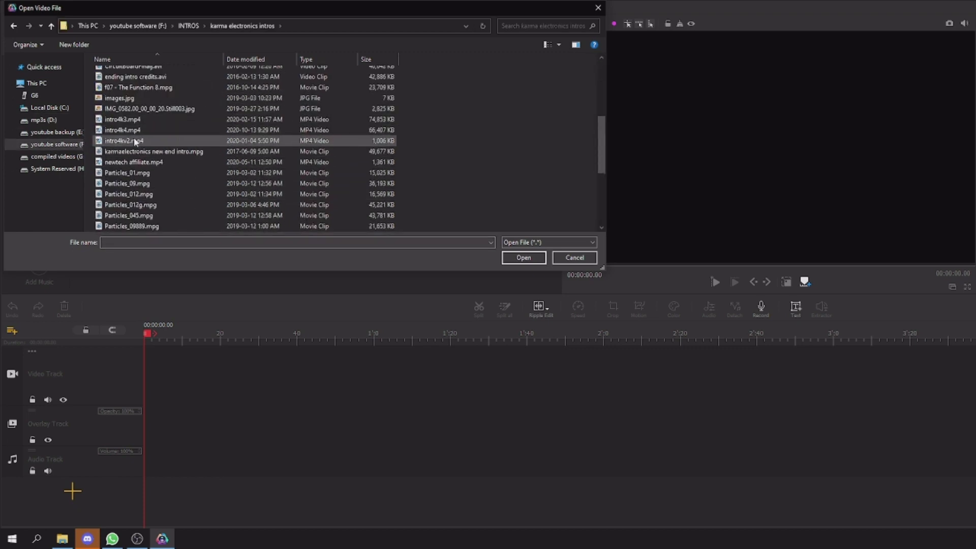
pyautogui.rightClick(135, 120)
pyautogui.click(162, 137)
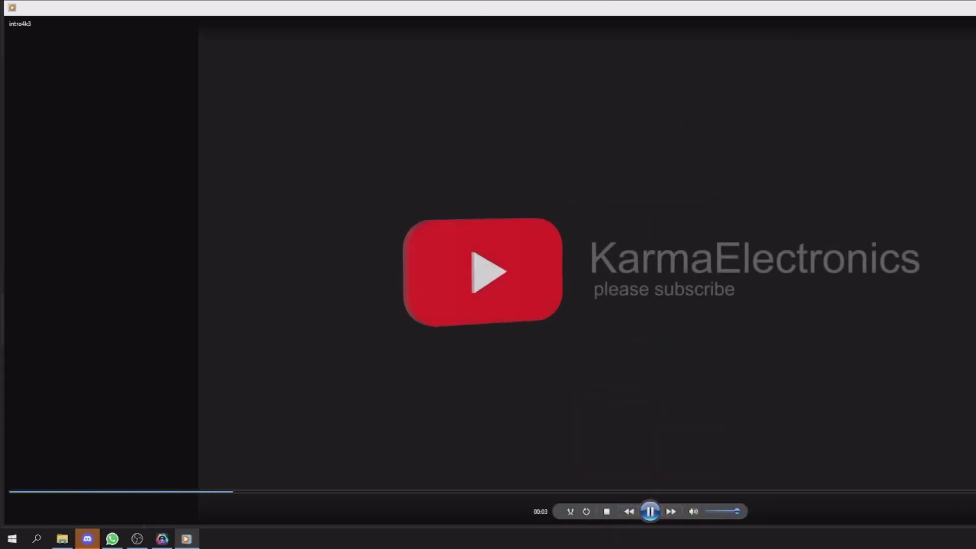
pyautogui.click(975, 8)
# - Preview intro4kv2.mp4 and import it into the media library
pyautogui.rightClick(132, 144)
pyautogui.click(153, 161)
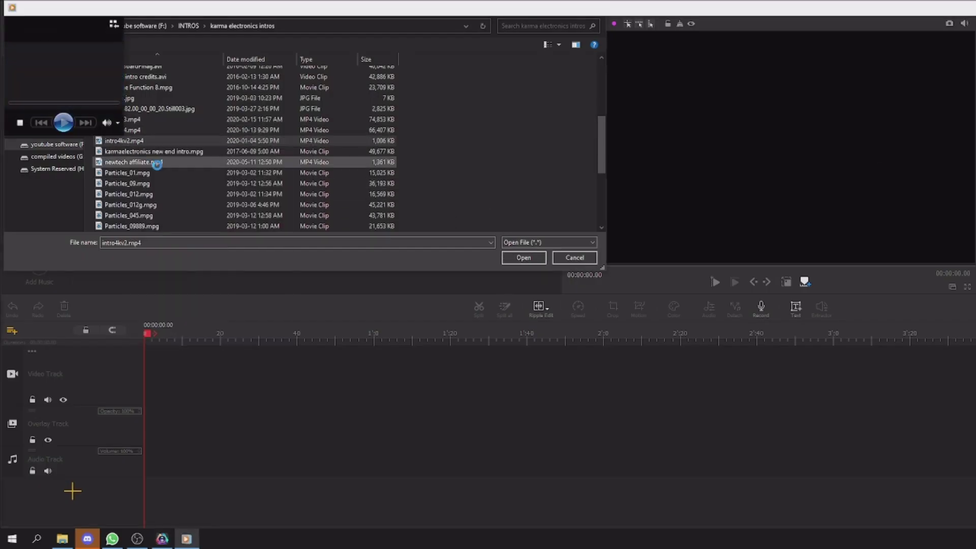
pyautogui.hotkey('alt', 'F4')
pyautogui.click(508, 256)
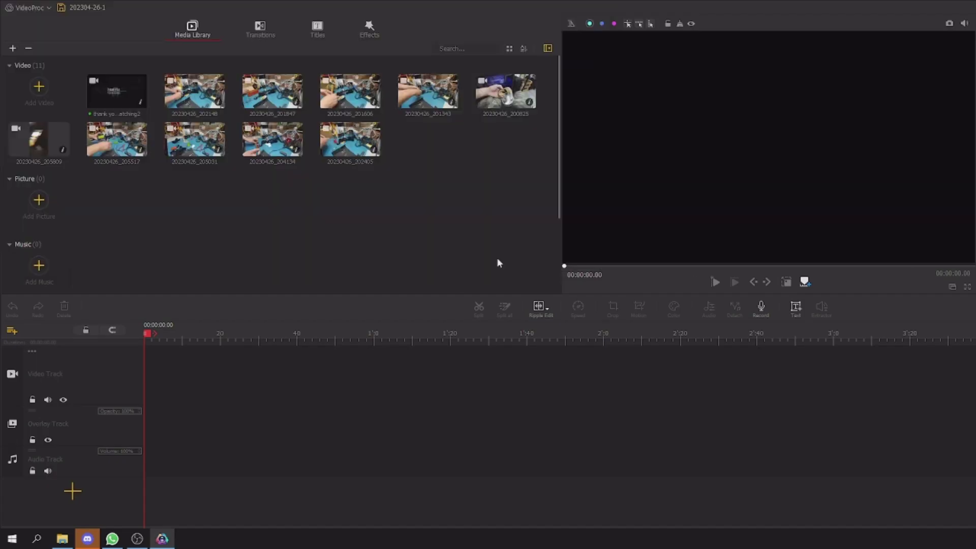
# - Place the intro4kv2 clip at the start of the video track and add a transition at its end
pyautogui.moveTo(258, 281); pyautogui.dragTo(152, 376)
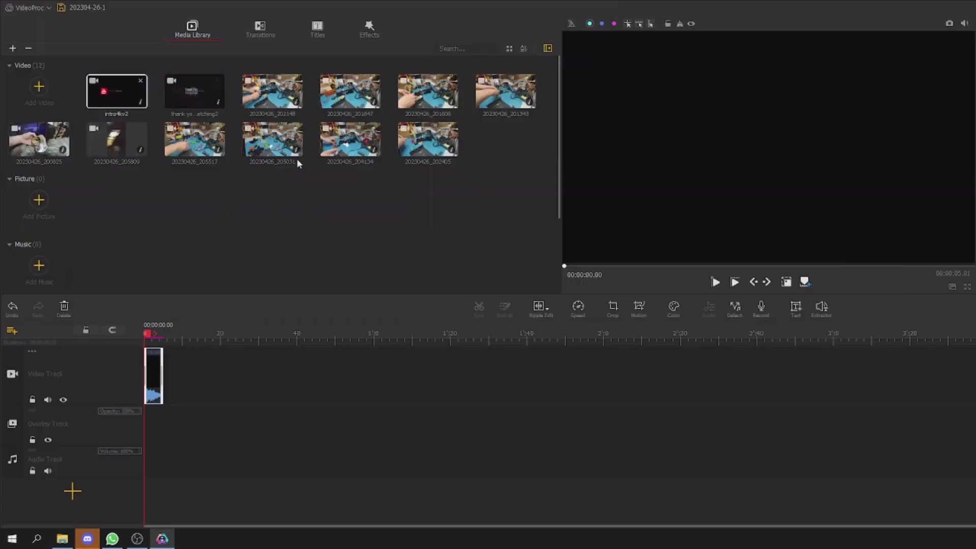
pyautogui.click(260, 29)
pyautogui.click(192, 29)
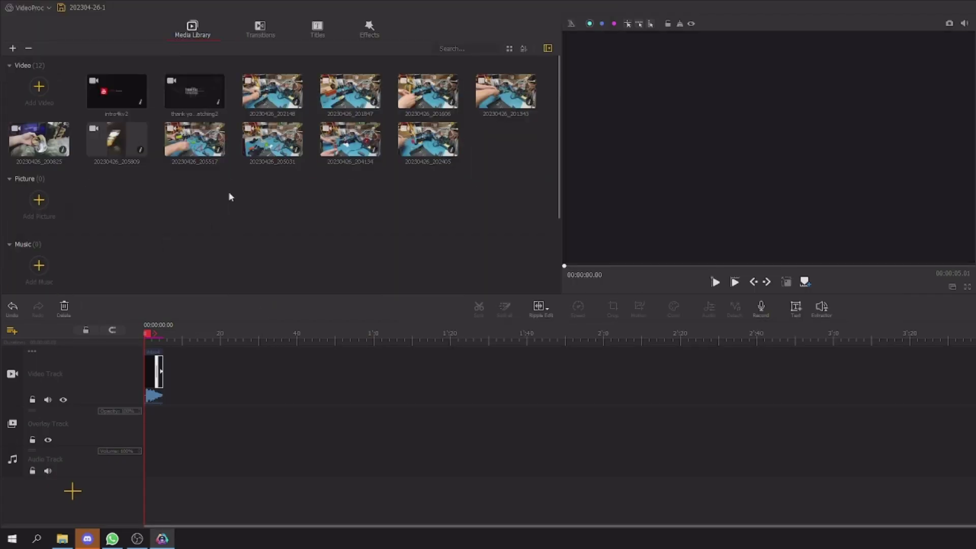
# - Preview the candidate footage clips and append 20230426_200825 after the intro on the video track
pyautogui.doubleClick(270, 92)
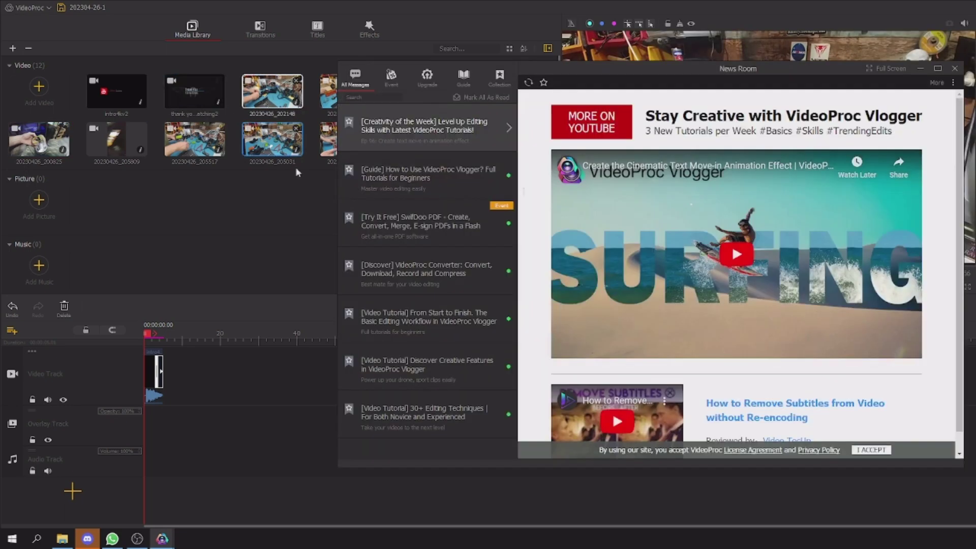
pyautogui.click(956, 68)
pyautogui.doubleClick(39, 138)
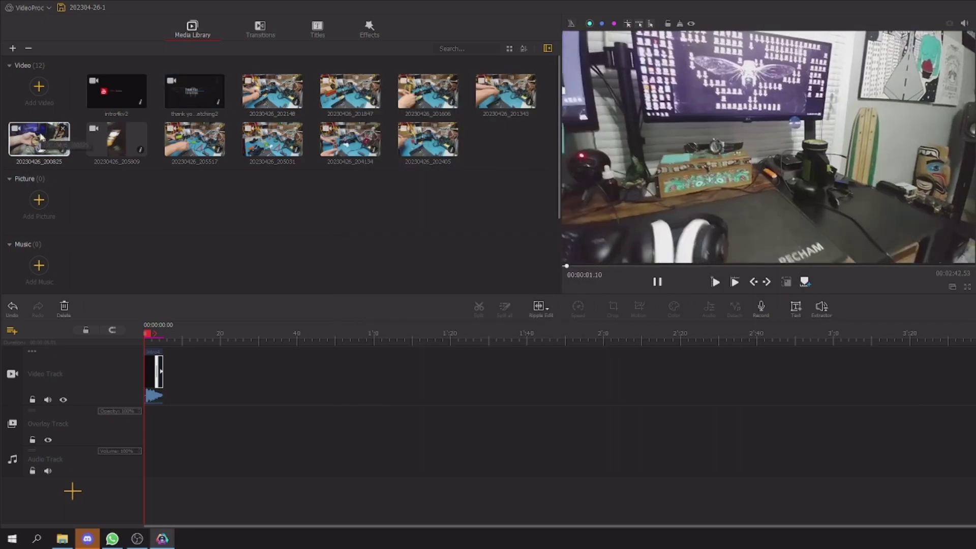
pyautogui.doubleClick(116, 139)
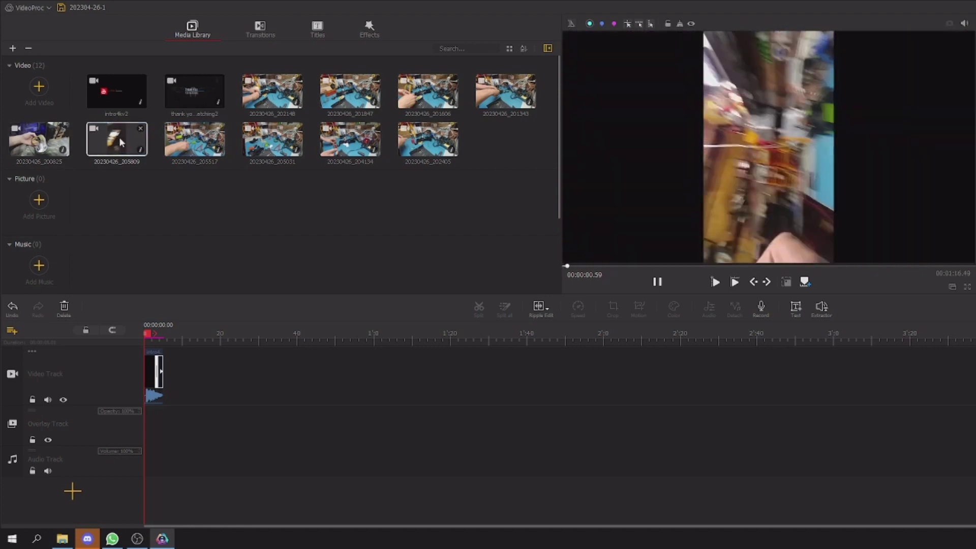
pyautogui.click(38, 148)
pyautogui.moveTo(38, 147); pyautogui.dragTo(274, 356)
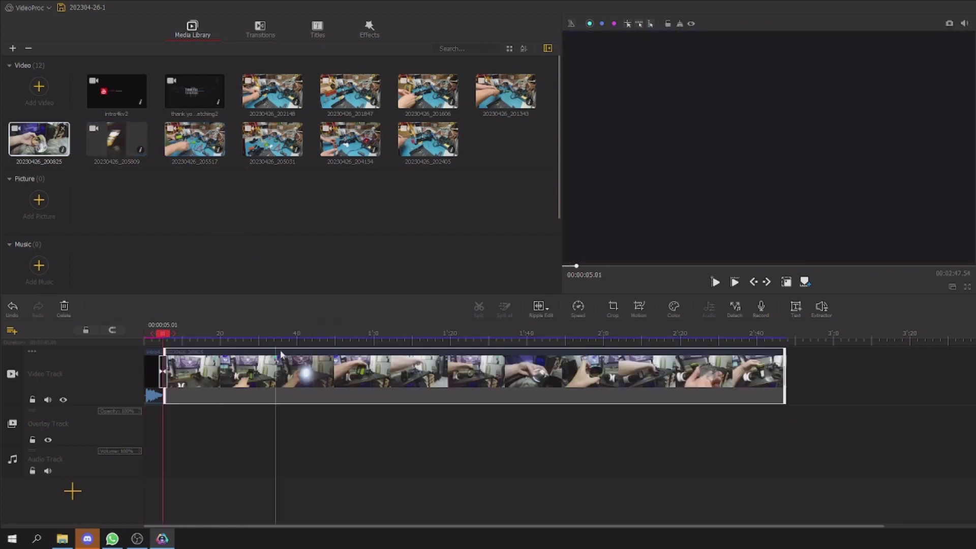
# - Import the red SUBSCRIBE button picture from the subscibe buttons folder on the youtube software (F:) drive
pyautogui.click(41, 87)
pyautogui.click(51, 144)
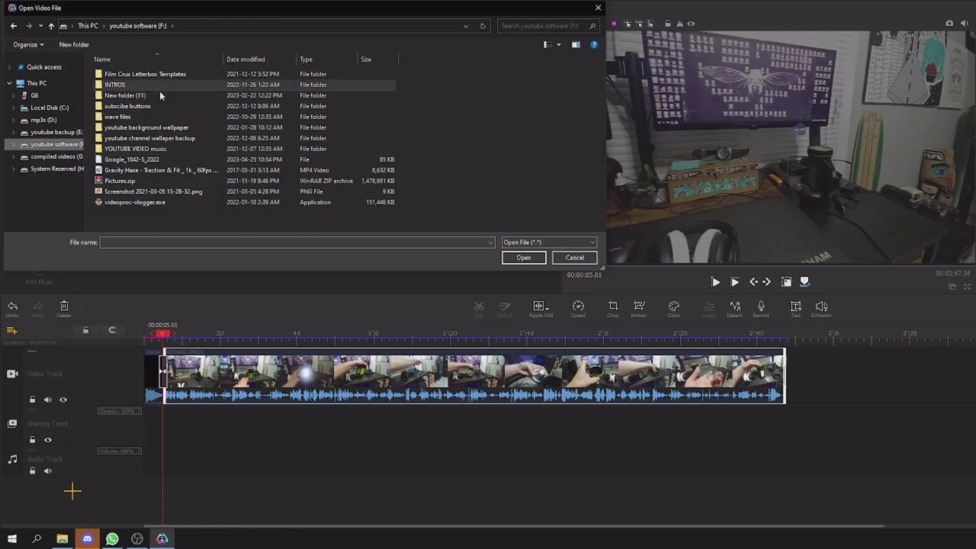
pyautogui.doubleClick(127, 106)
pyautogui.doubleClick(129, 148)
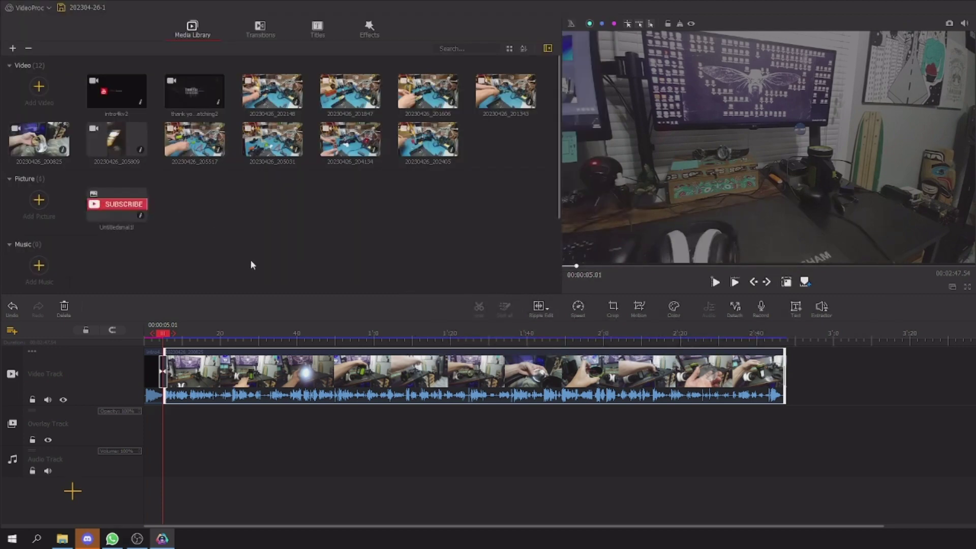
# - Place the SUBSCRIBE picture on the overlay track at about 9.4 s and shrink it into the frame's lower-right corner
pyautogui.moveTo(116, 205); pyautogui.dragTo(186, 427)
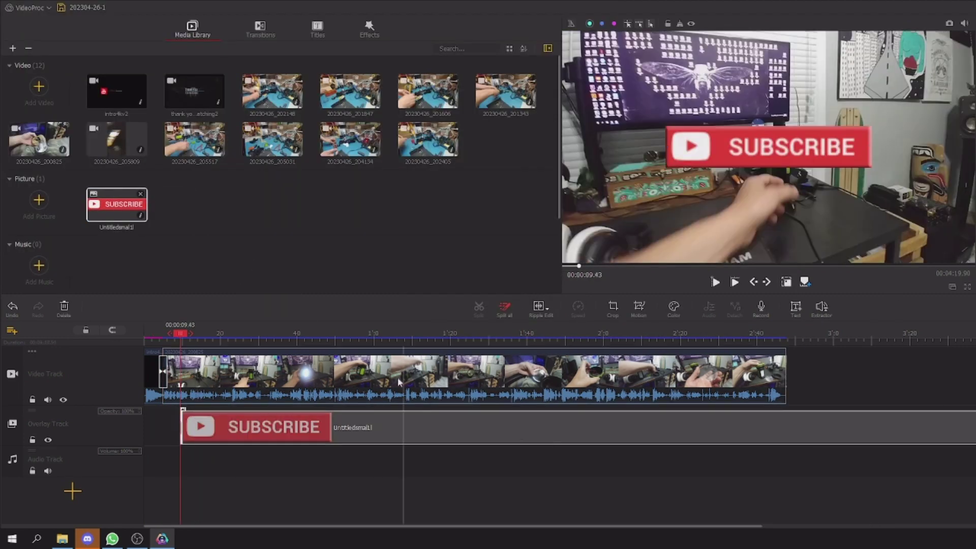
pyautogui.moveTo(666, 127); pyautogui.dragTo(755, 142)
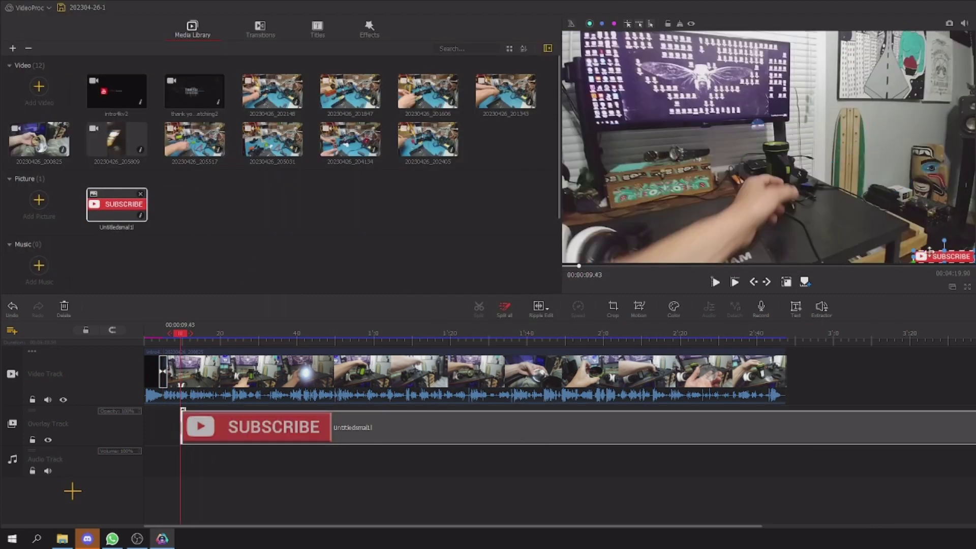
# - Play the timeline near 2:45 to check how the 20230426_200825 clip ends
pyautogui.press('space')
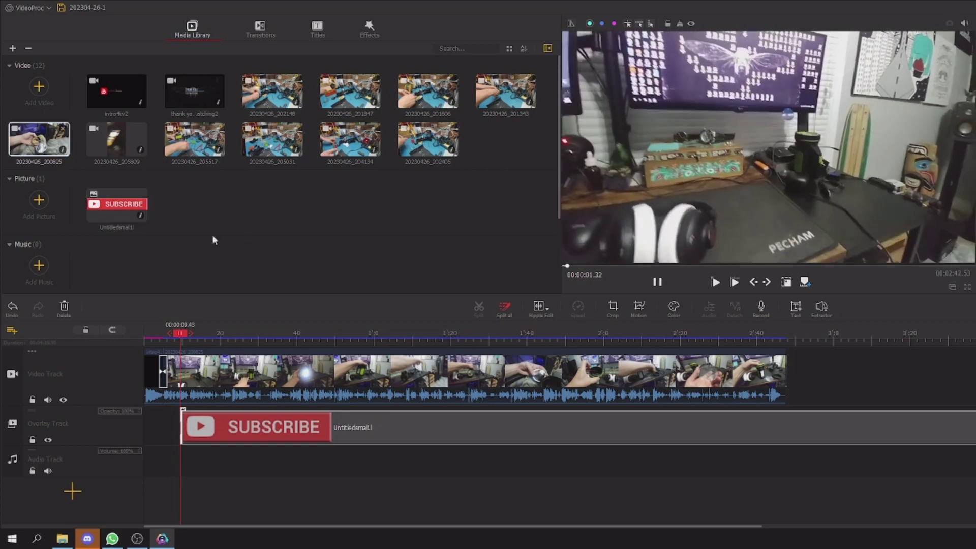
pyautogui.click(724, 334)
pyautogui.moveTo(723, 334); pyautogui.dragTo(776, 334)
pyautogui.click(715, 283)
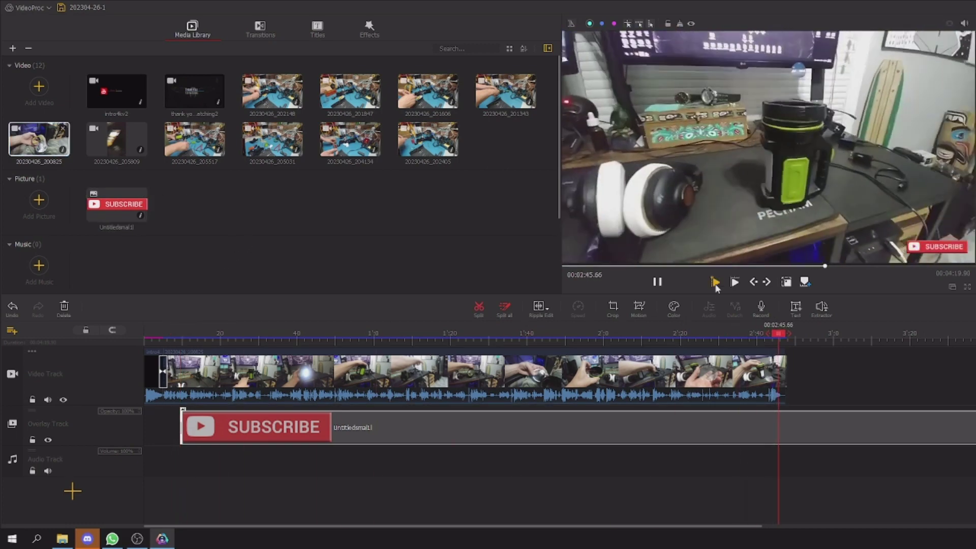
pyautogui.click(659, 282)
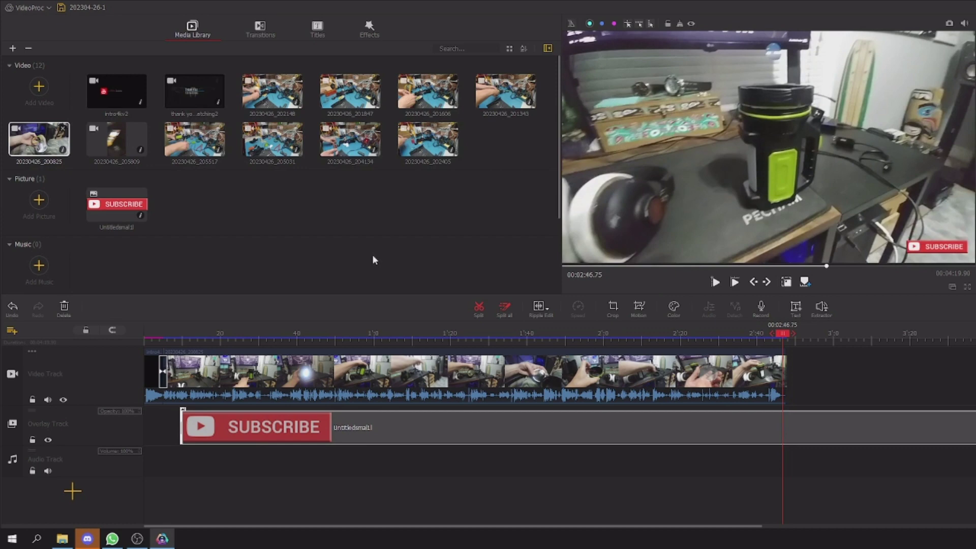
# - Preview the workbench clips and append 20230426_201343 to the video track, joined to the previous clip with a Linear Blur transition
pyautogui.click(276, 93)
pyautogui.click(350, 93)
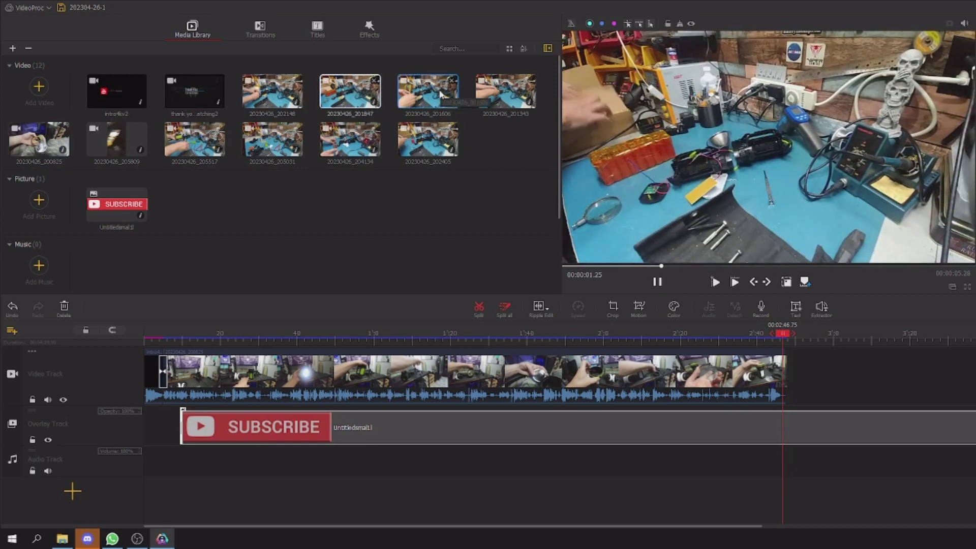
pyautogui.click(495, 97)
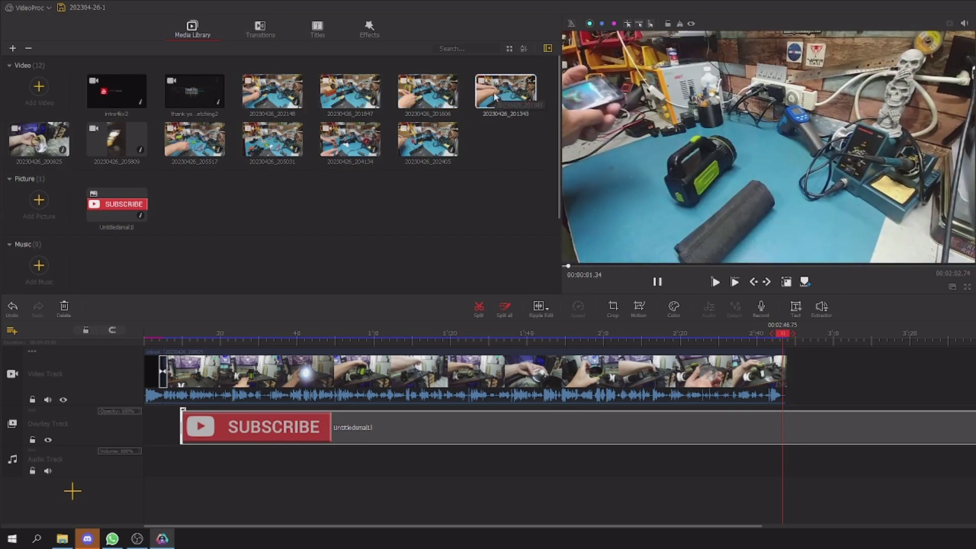
pyautogui.moveTo(498, 88); pyautogui.dragTo(779, 368)
pyautogui.click(270, 35)
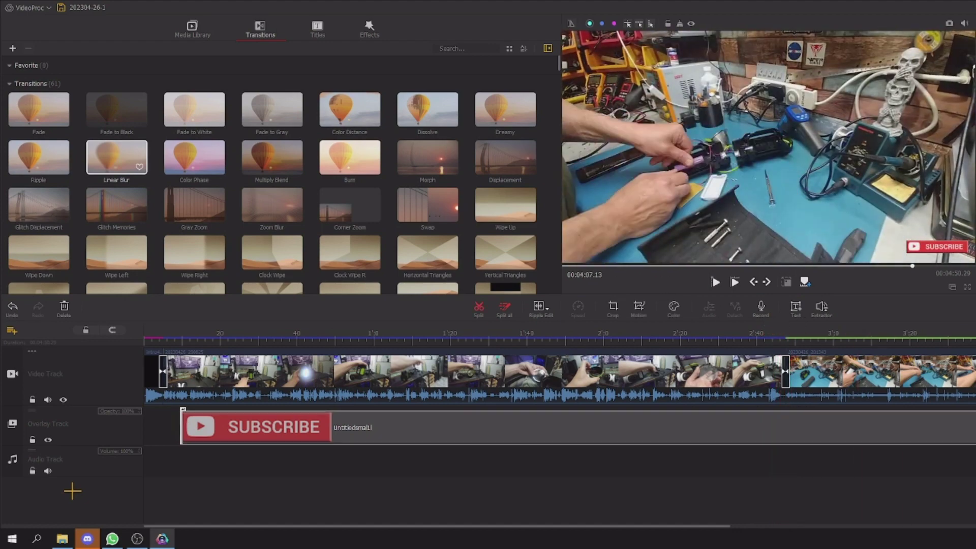
# - Play the last seconds of the 20230426_201343 clip on the timeline to see where its action stops
pyautogui.hscroll(13, 559, 425)
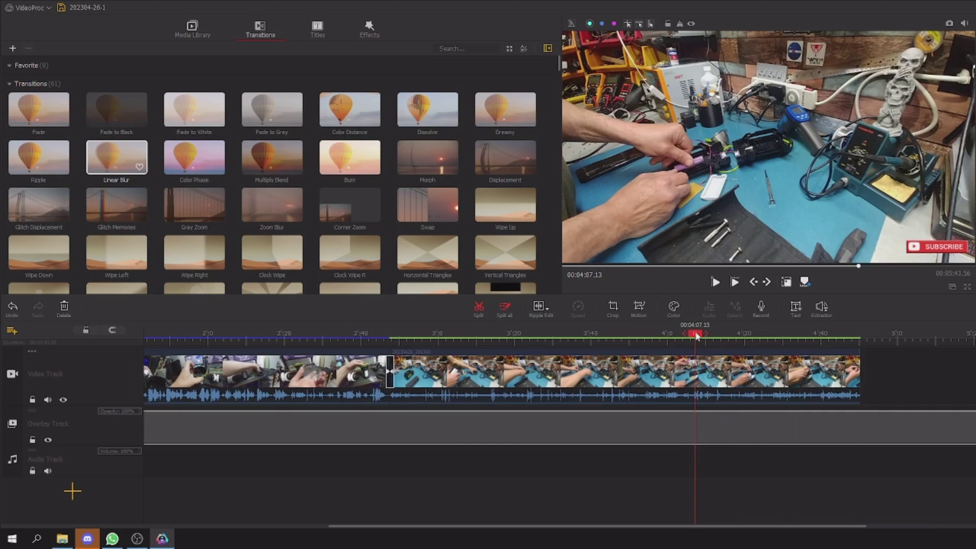
pyautogui.moveTo(696, 336); pyautogui.dragTo(842, 336)
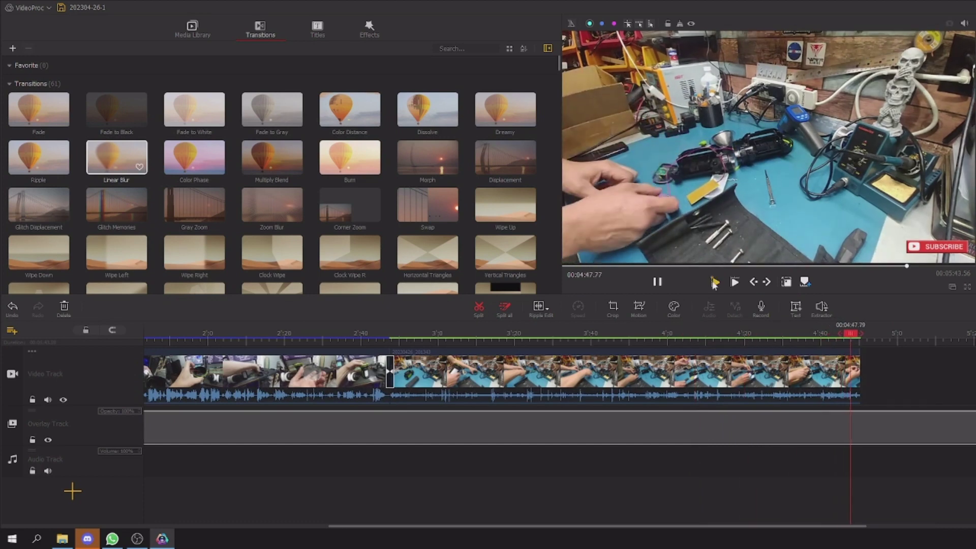
pyautogui.click(714, 283)
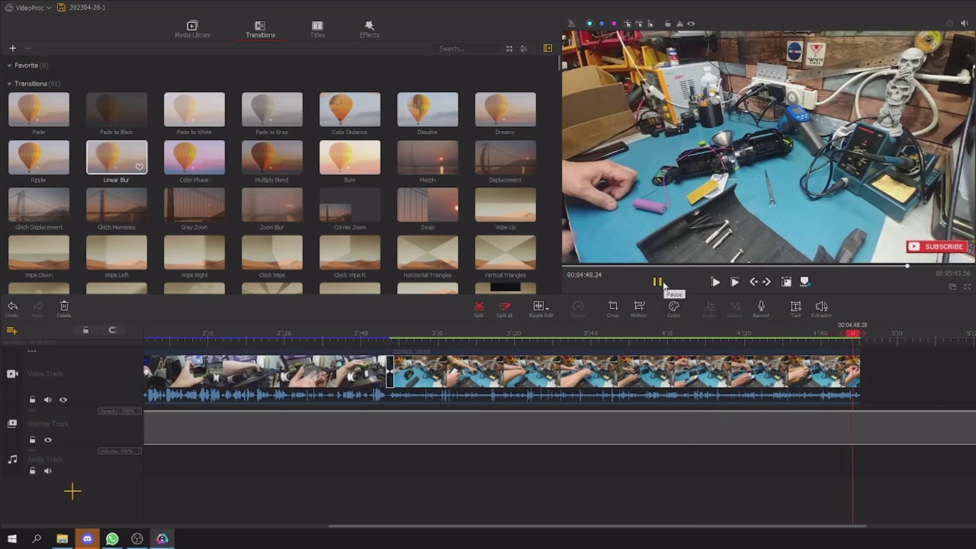
# - Preview the library clips that could continue the repair and append 20230426_201606 to the end of the video track
pyautogui.click(194, 32)
pyautogui.click(404, 99)
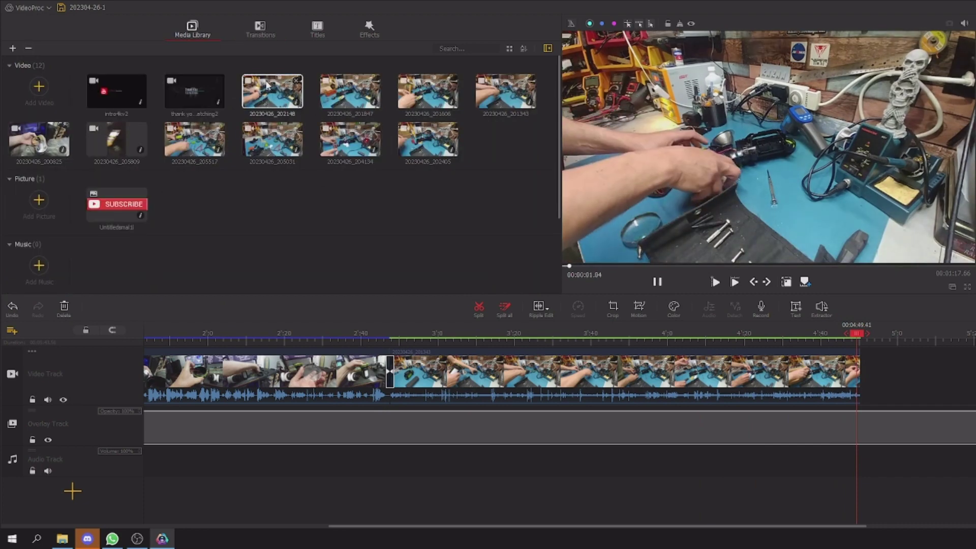
pyautogui.click(404, 101)
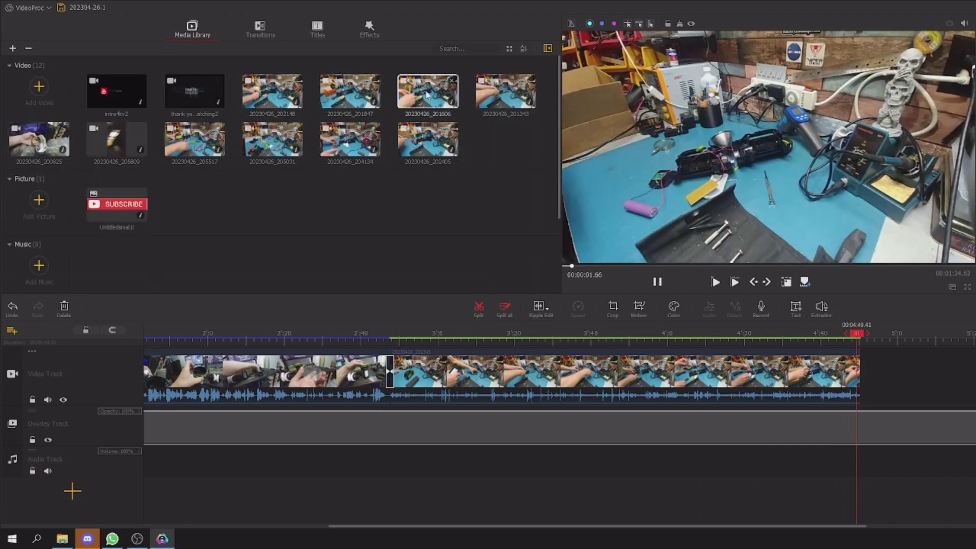
pyautogui.moveTo(404, 100); pyautogui.dragTo(953, 370)
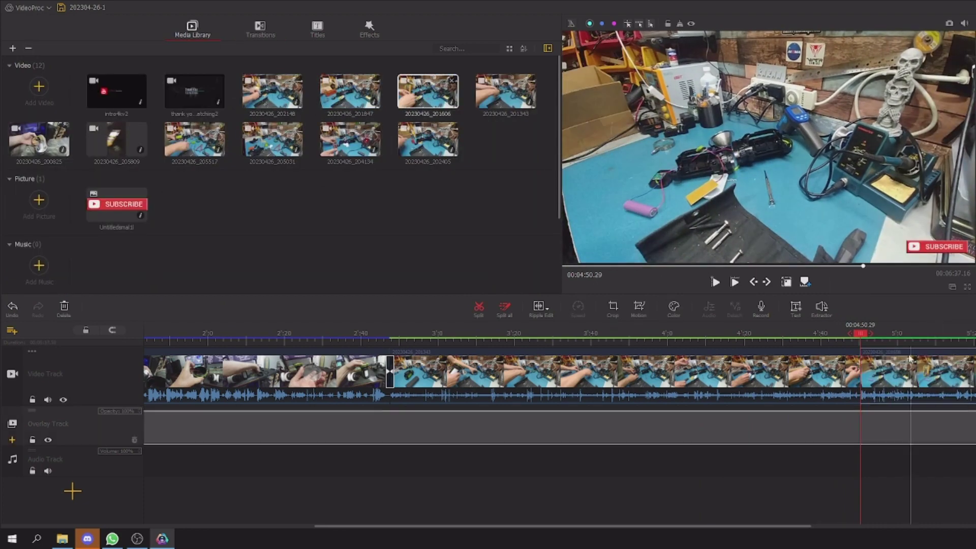
# - Check the end of the 20230426_201606 clip, preview the library clips and append 20230426_202148 to the end of the video track
pyautogui.moveTo(919, 340); pyautogui.dragTo(975, 341)
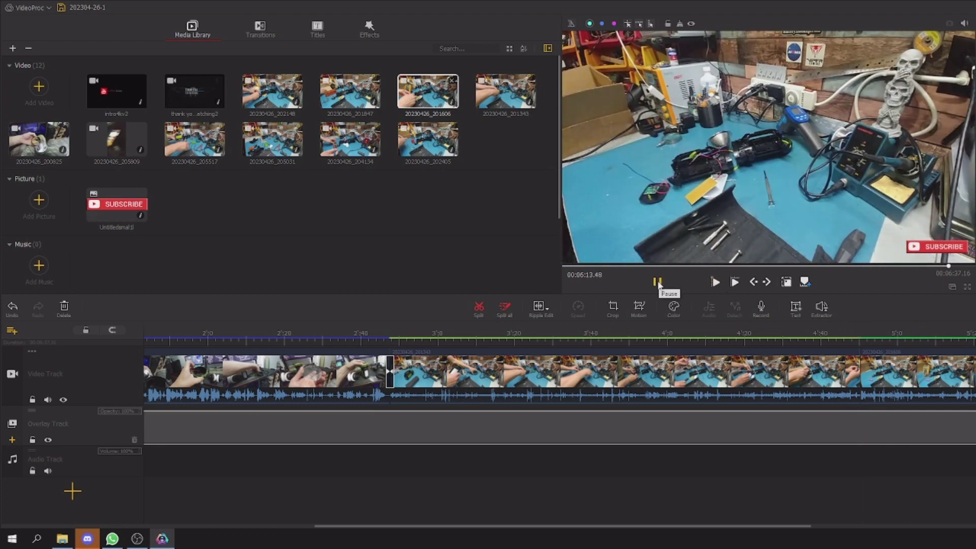
pyautogui.click(507, 95)
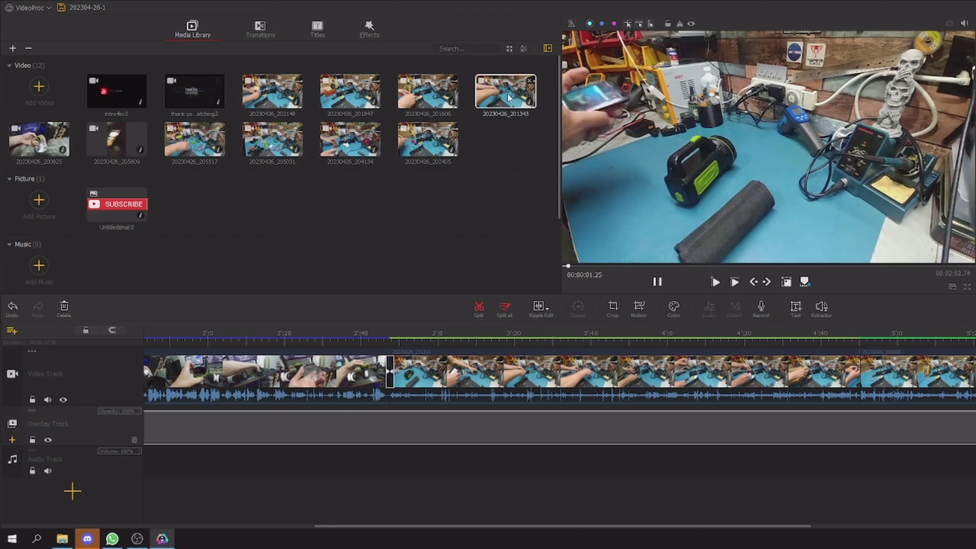
pyautogui.click(268, 140)
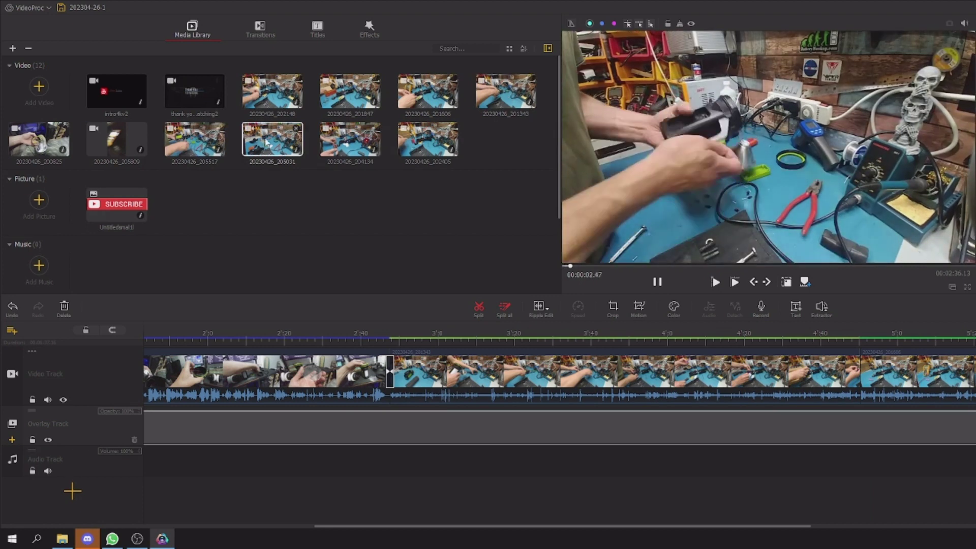
pyautogui.click(440, 144)
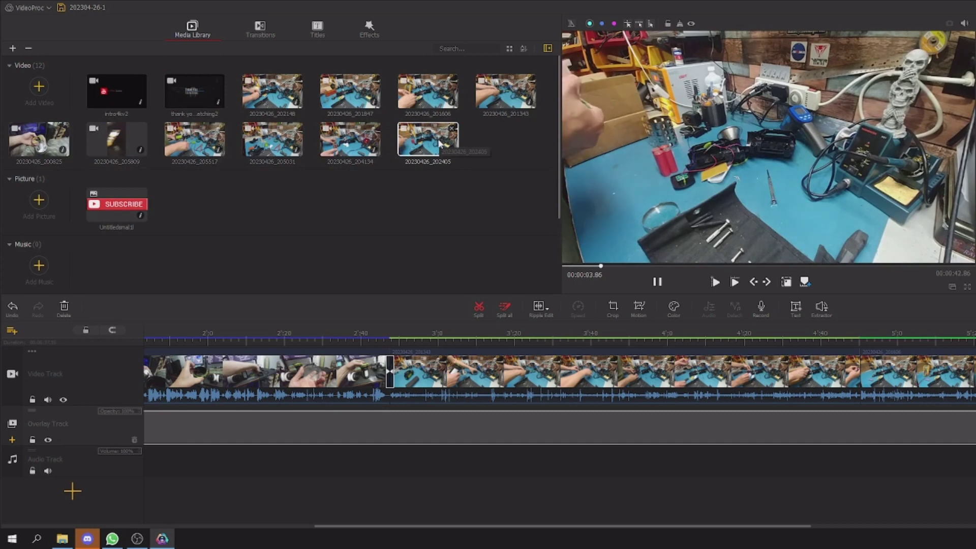
pyautogui.click(272, 92)
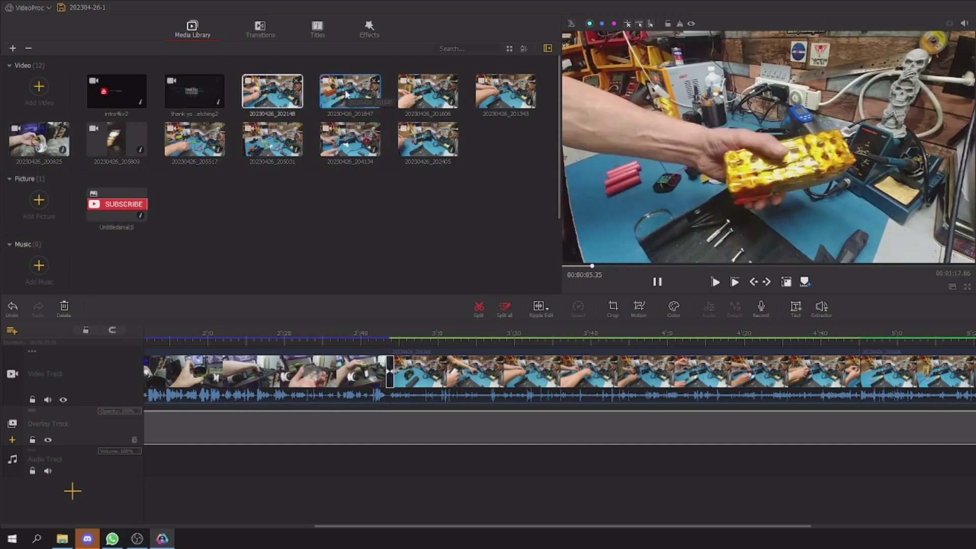
pyautogui.moveTo(437, 531)
pyautogui.mouseDown()
pyautogui.moveTo(660, 539)
pyautogui.moveTo(684, 531)
pyautogui.mouseUp()
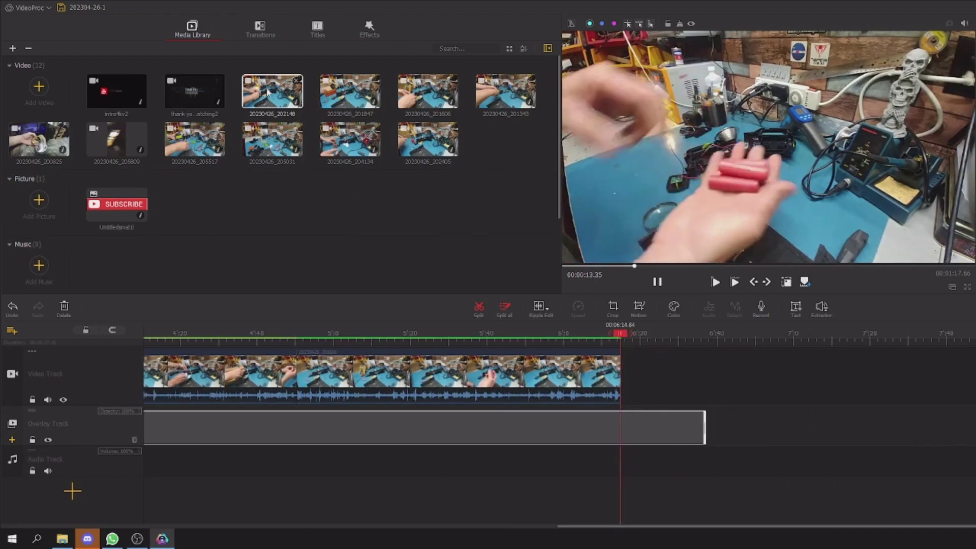
pyautogui.moveTo(272, 91); pyautogui.dragTo(706, 435)
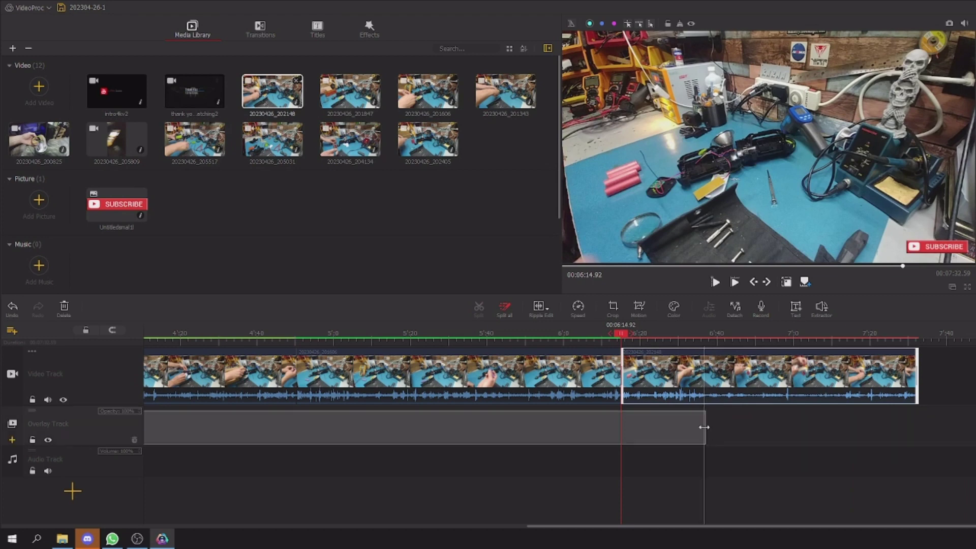
# - Check how the 20230426_202148 clip ends, preview the candidate clips and append 20230426_204134 to the end of the video track
pyautogui.click(684, 337)
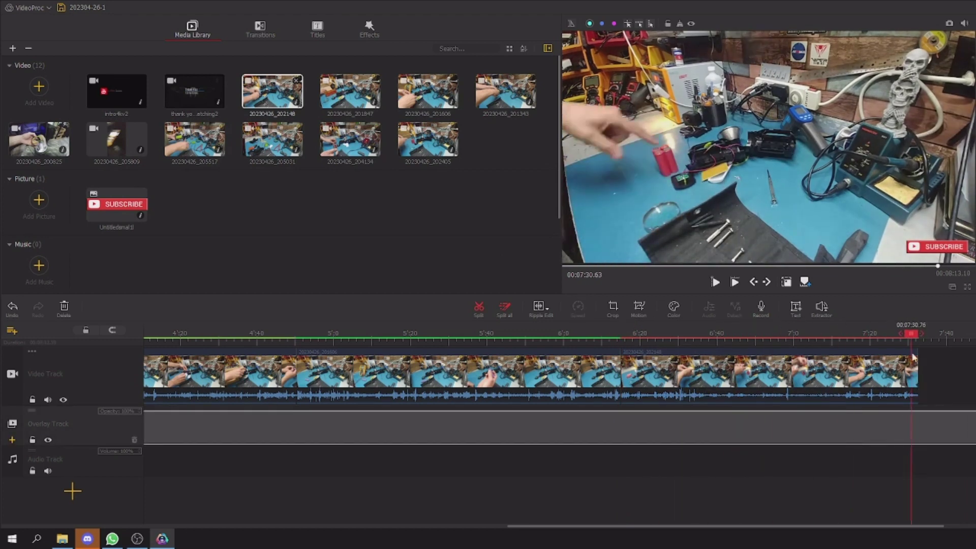
pyautogui.moveTo(912, 358); pyautogui.dragTo(893, 359)
pyautogui.click(426, 95)
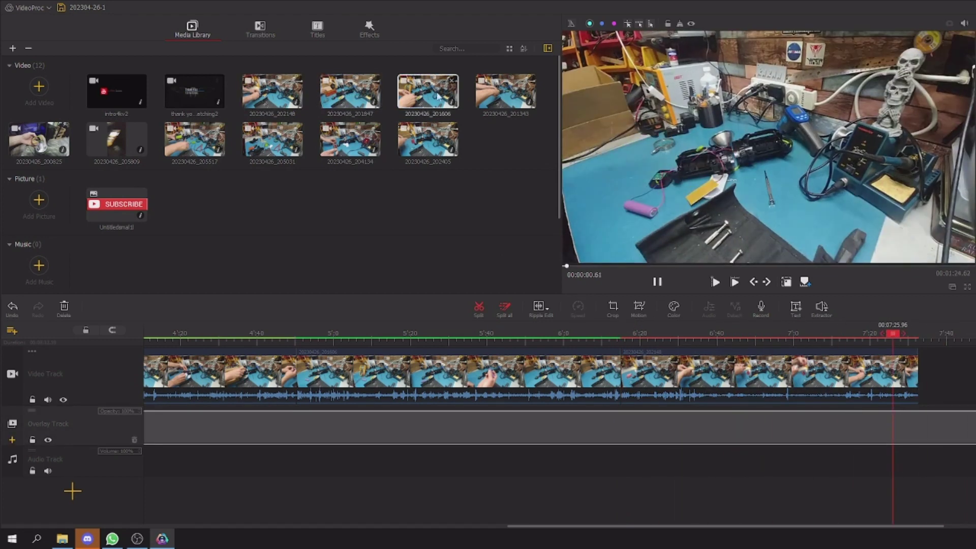
pyautogui.click(504, 95)
pyautogui.click(214, 149)
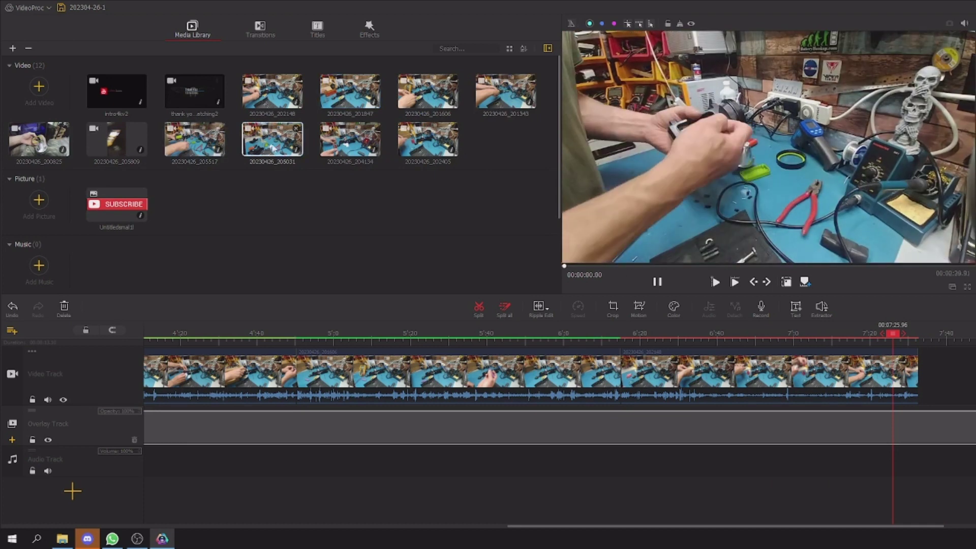
pyautogui.click(364, 146)
pyautogui.moveTo(356, 146); pyautogui.dragTo(946, 374)
# - Extend the subscribe button overlay to just past the end of the 20230426_204134 clip, at about 15:13
pyautogui.hscroll(5, 729, 396)
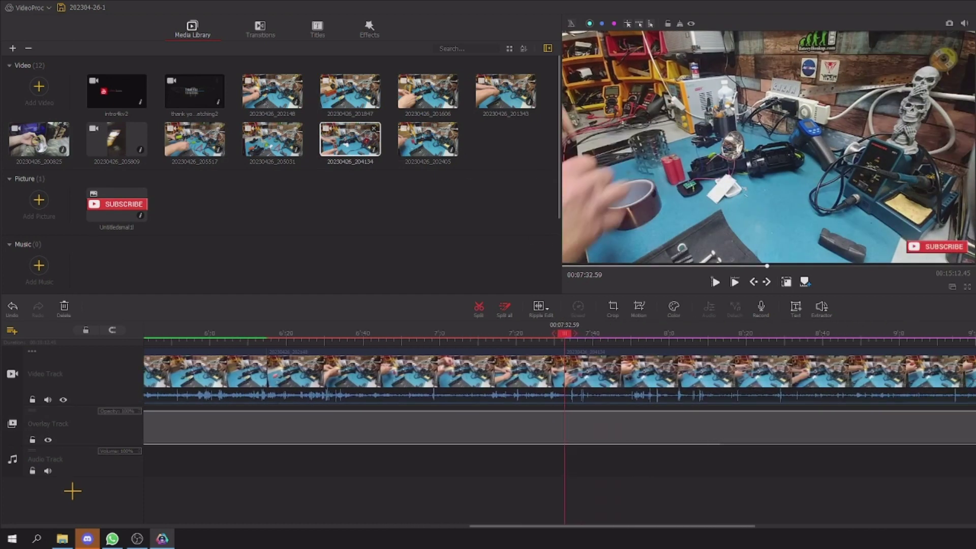
pyautogui.moveTo(321, 336); pyautogui.dragTo(918, 382)
pyautogui.moveTo(975, 389); pyautogui.dragTo(975, 430)
pyautogui.hscroll(6, 853, 423)
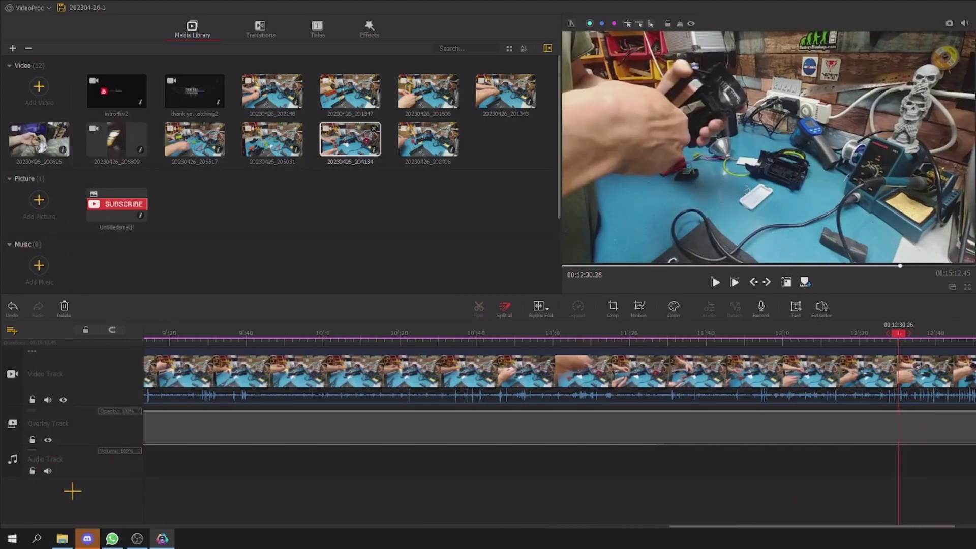
pyautogui.moveTo(723, 392); pyautogui.dragTo(975, 396)
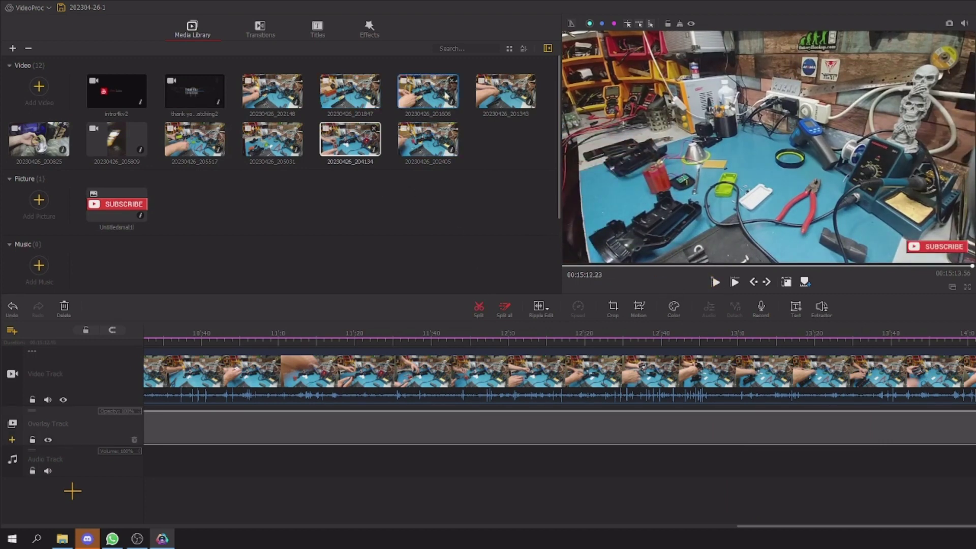
# - Preview the 20230426_202405 and 20230426_205031 clips and delete 20230426_205031 from the media library
pyautogui.click(422, 145)
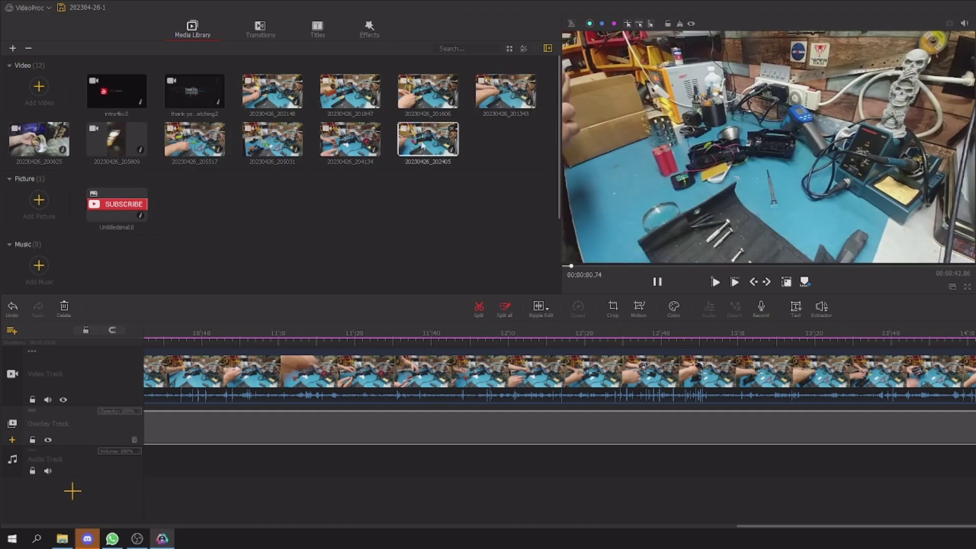
pyautogui.click(271, 142)
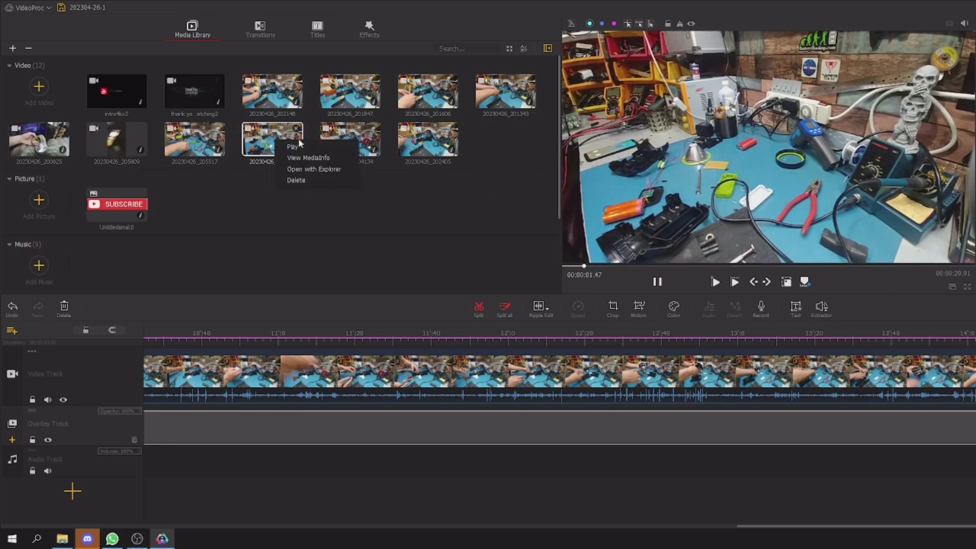
pyautogui.click(315, 179)
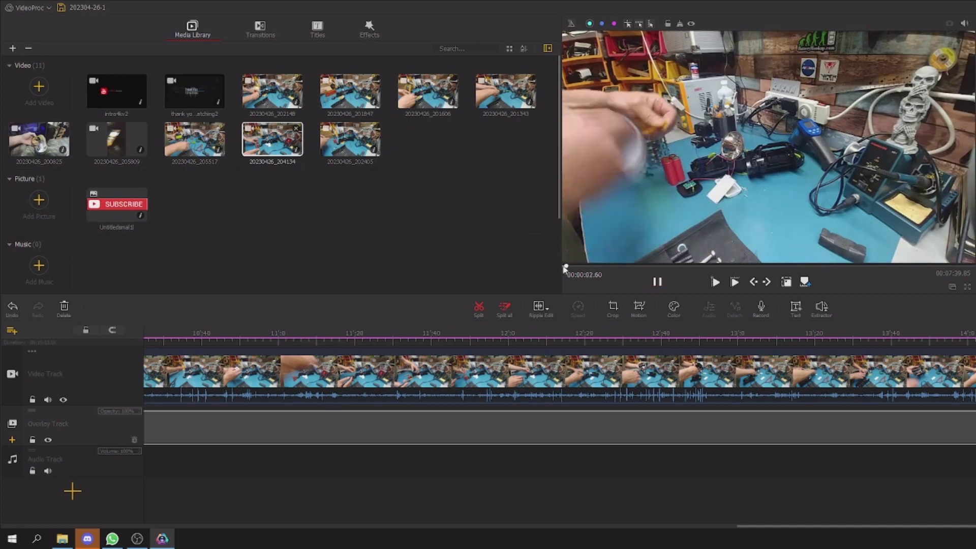
# - Skim the 20230426_204134 source clip and play the last seconds of the timeline to see where its action stops
pyautogui.moveTo(565, 266); pyautogui.dragTo(665, 272)
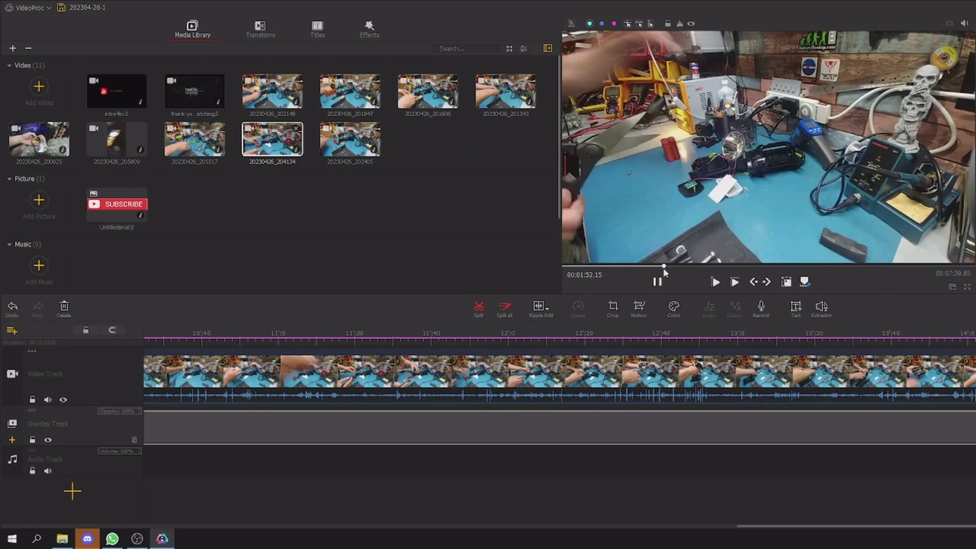
pyautogui.press('space')
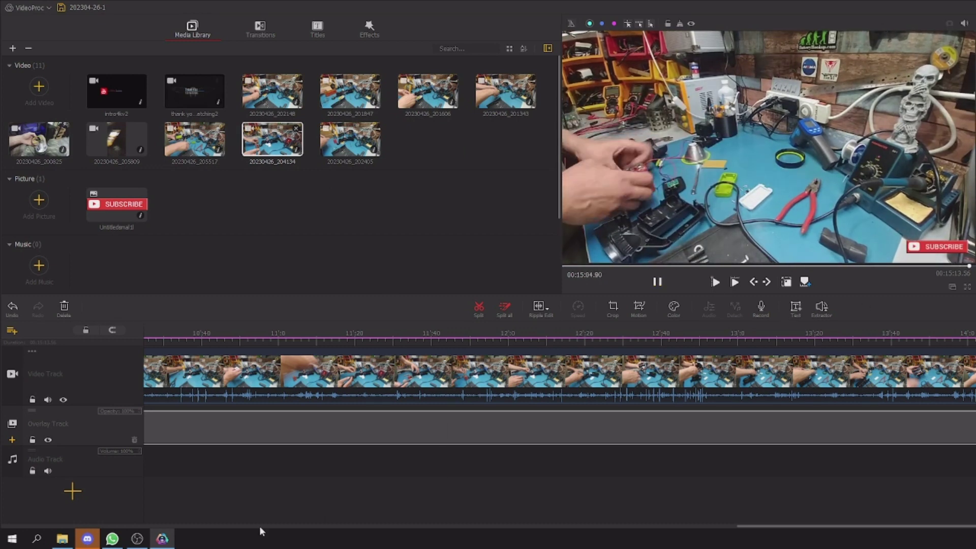
pyautogui.moveTo(833, 527); pyautogui.dragTo(972, 528)
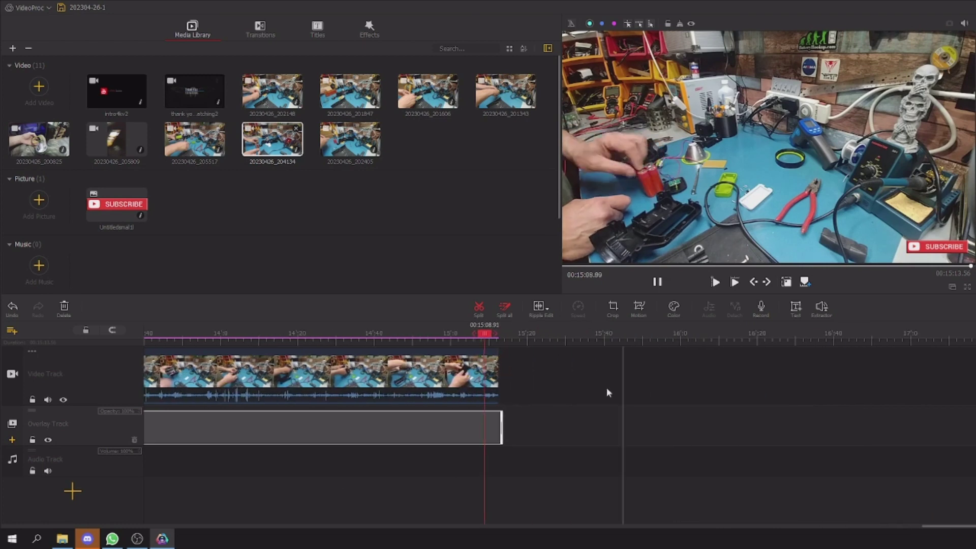
# - Preview the remaining library clips and remove the vertical-format clip from the media library
pyautogui.click(515, 94)
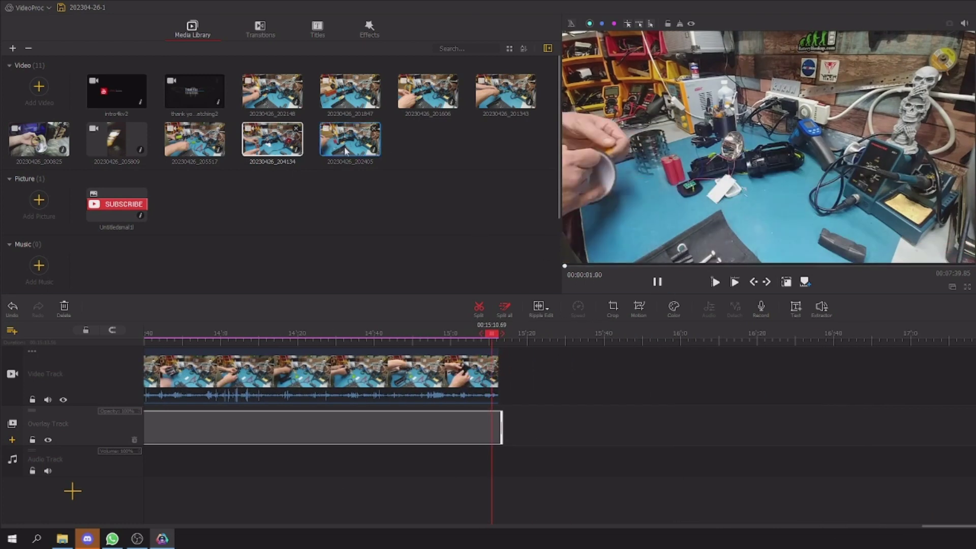
pyautogui.click(352, 93)
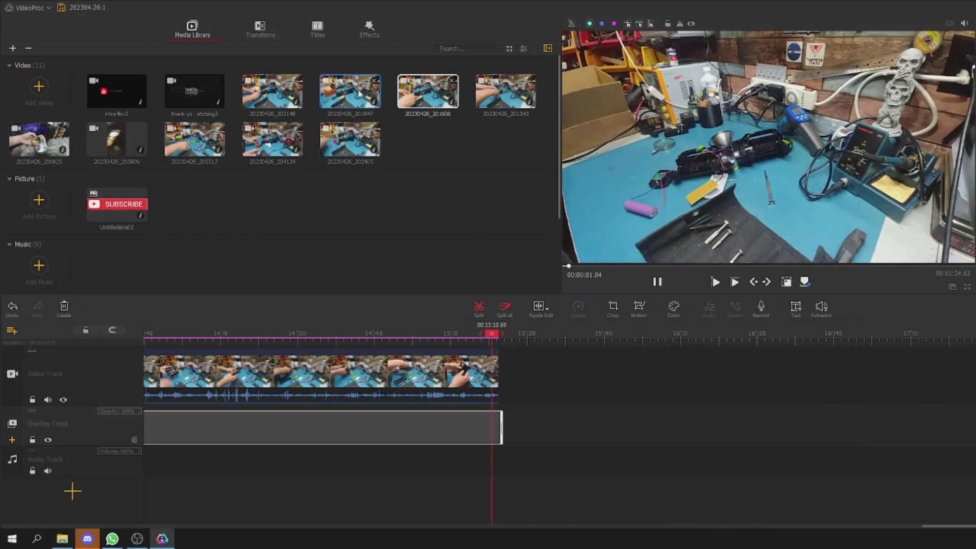
pyautogui.click(258, 94)
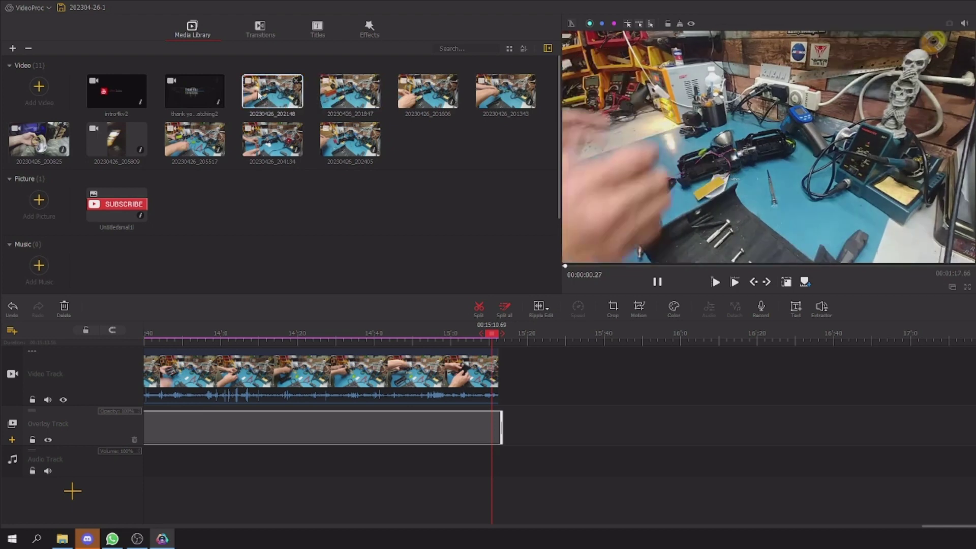
pyautogui.click(187, 146)
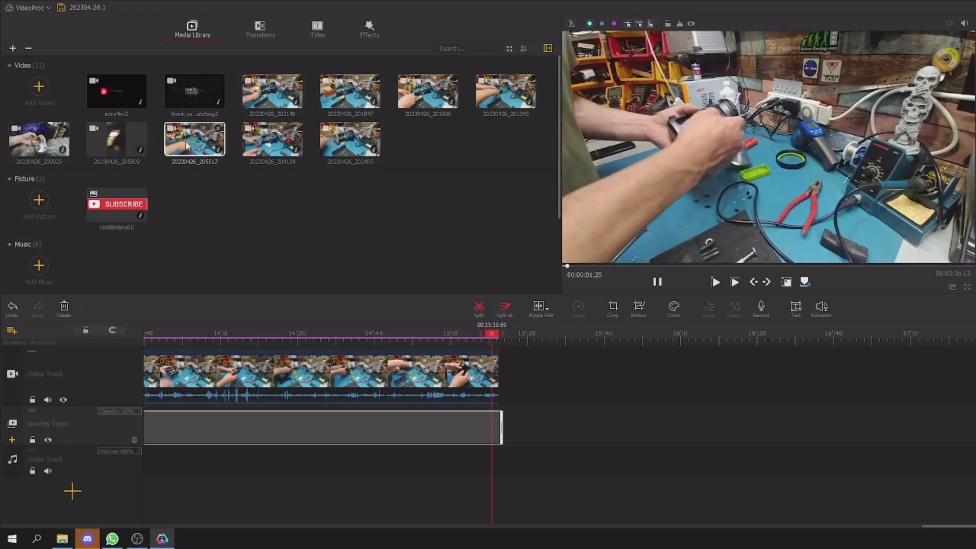
pyautogui.click(117, 141)
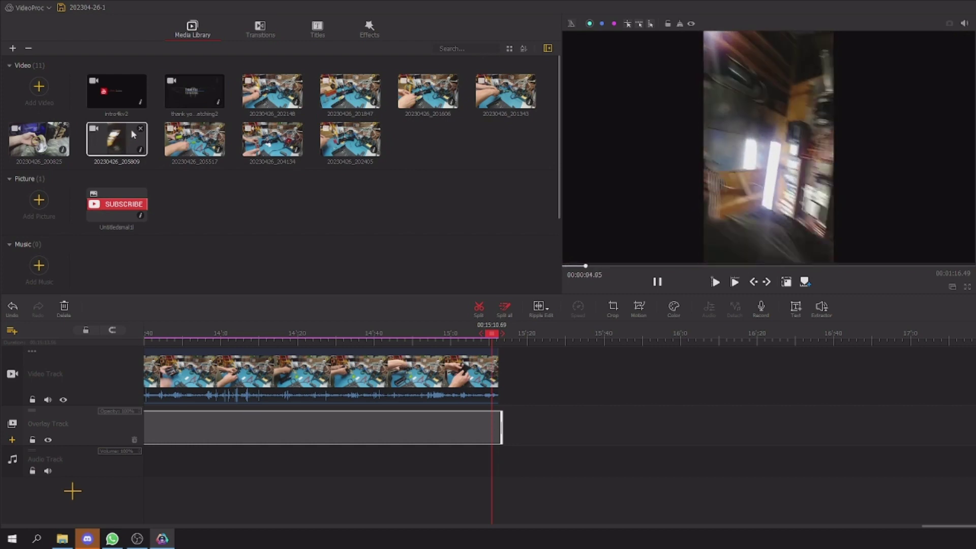
pyautogui.click(141, 129)
# - Preview the remaining clips, append 20230426_205517 to the end of the video track and extend the subscribe overlay to about 18:15
pyautogui.click(367, 97)
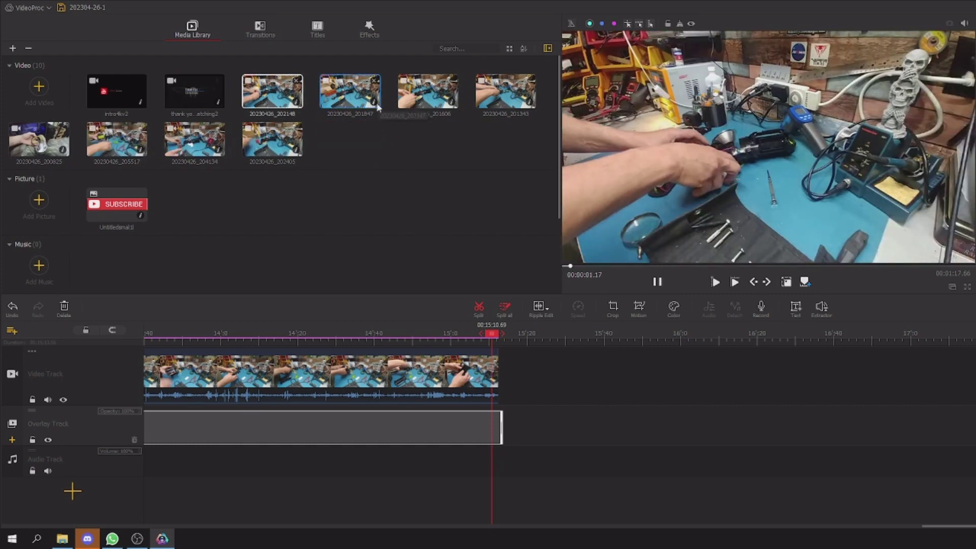
pyautogui.click(504, 93)
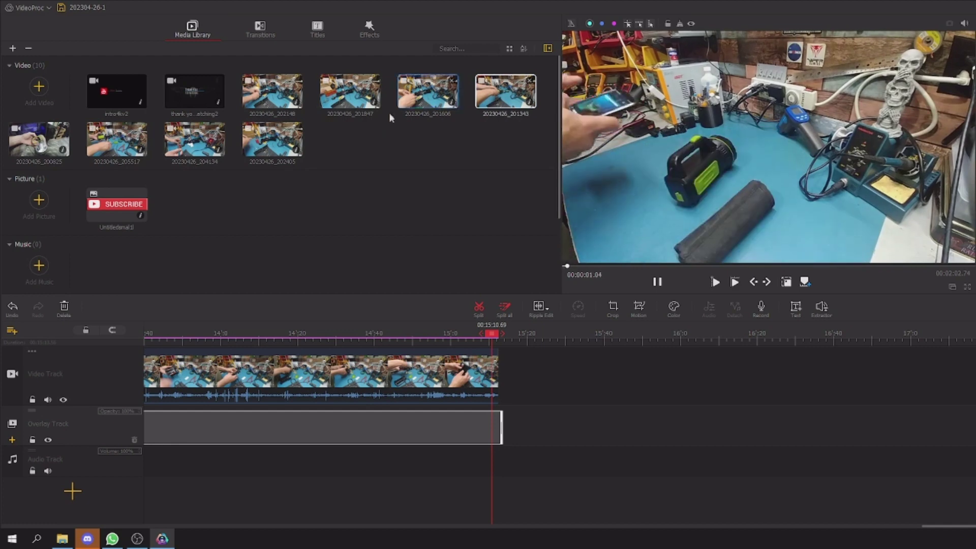
pyautogui.click(124, 145)
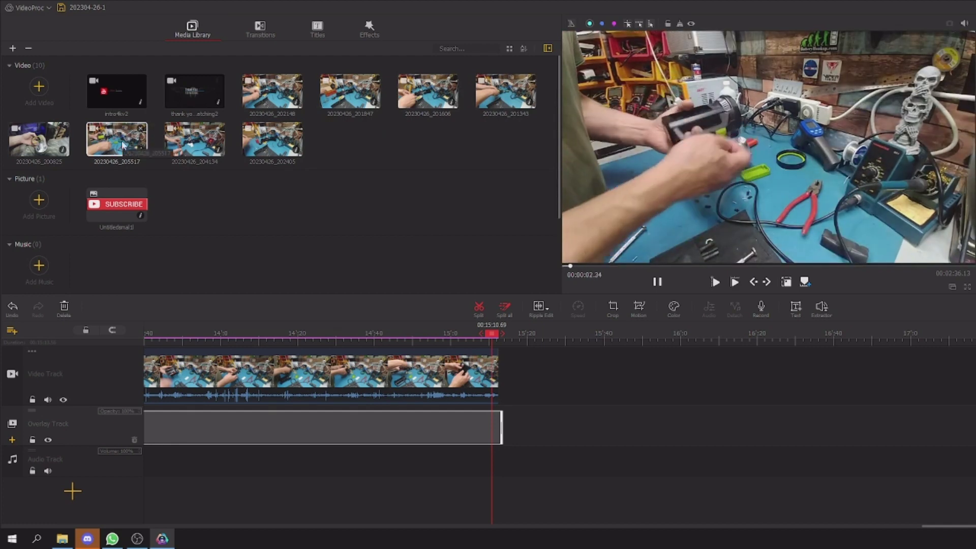
pyautogui.moveTo(124, 145); pyautogui.dragTo(595, 375)
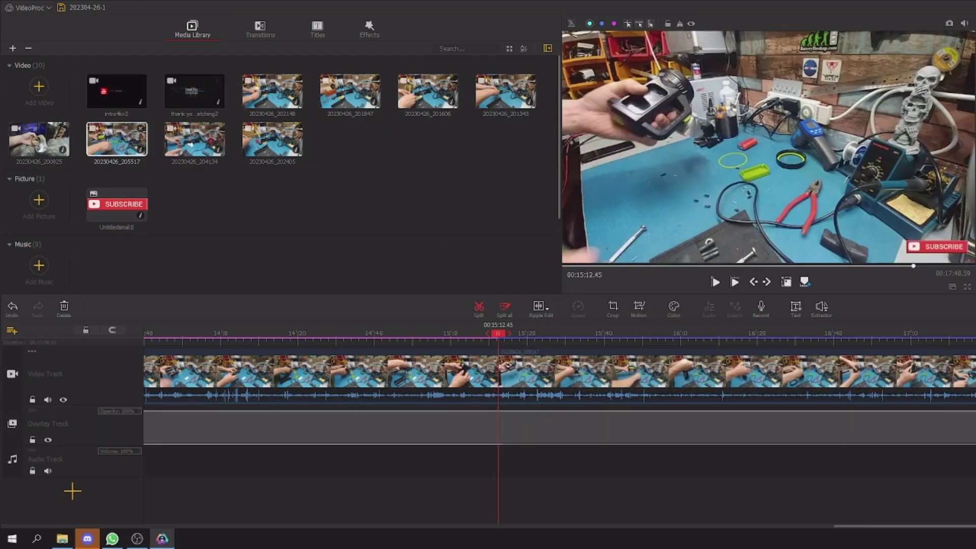
pyautogui.moveTo(498, 336); pyautogui.dragTo(975, 335)
# - Preview the library clips again and play the end of the timeline near 17:49 to check for missing footage
pyautogui.click(194, 147)
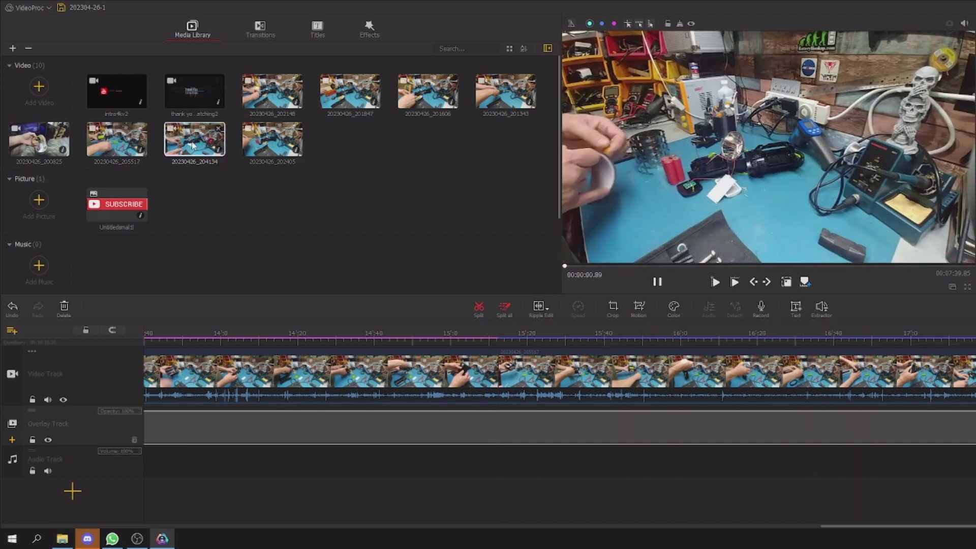
pyautogui.click(270, 142)
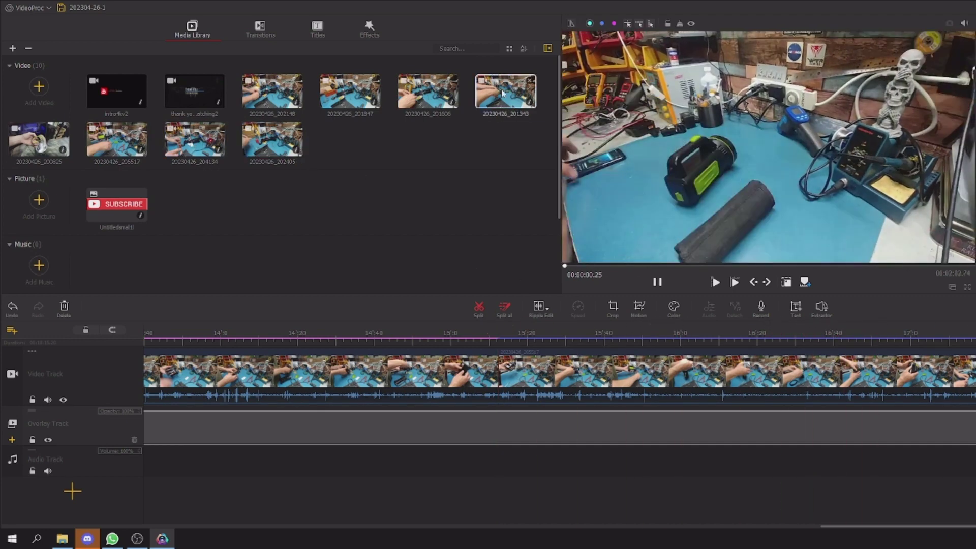
pyautogui.doubleClick(353, 99)
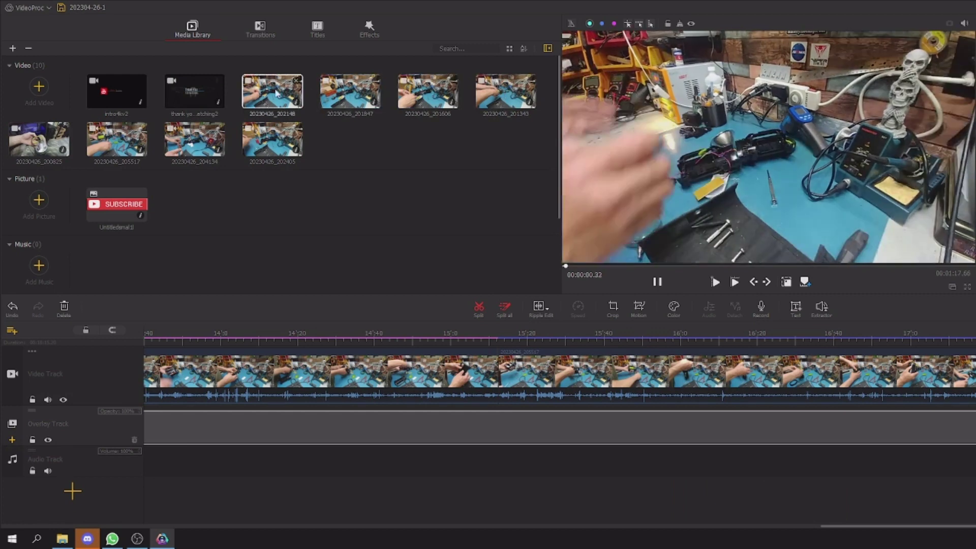
pyautogui.doubleClick(119, 144)
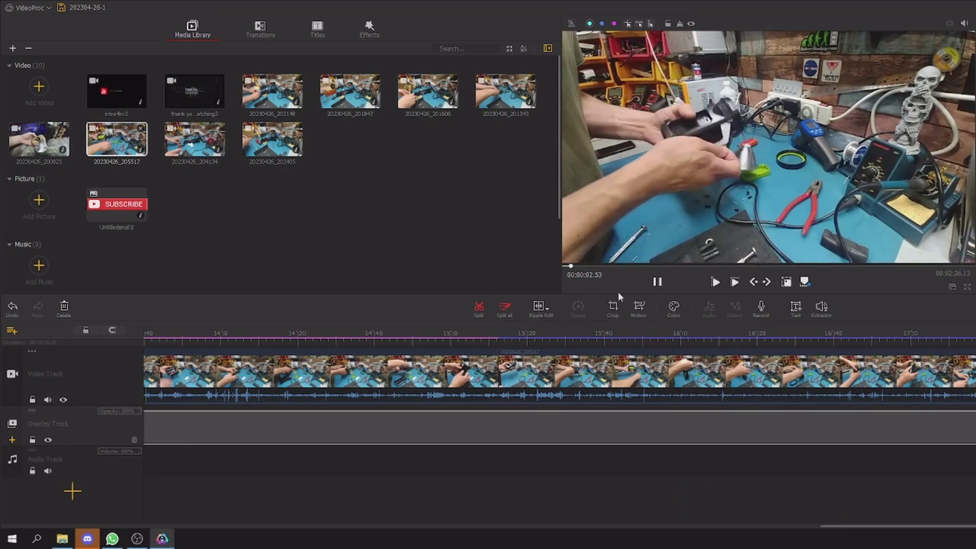
pyautogui.click(715, 281)
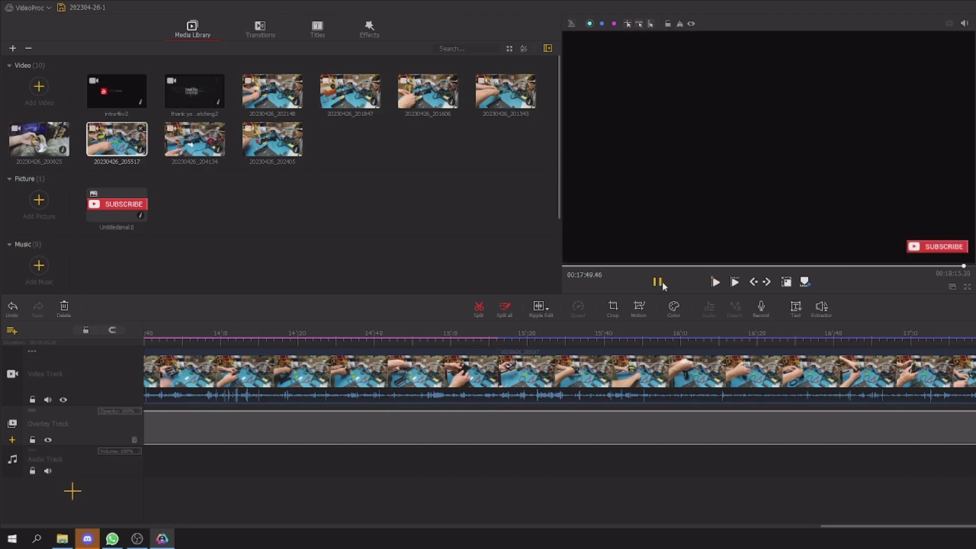
pyautogui.click(959, 266)
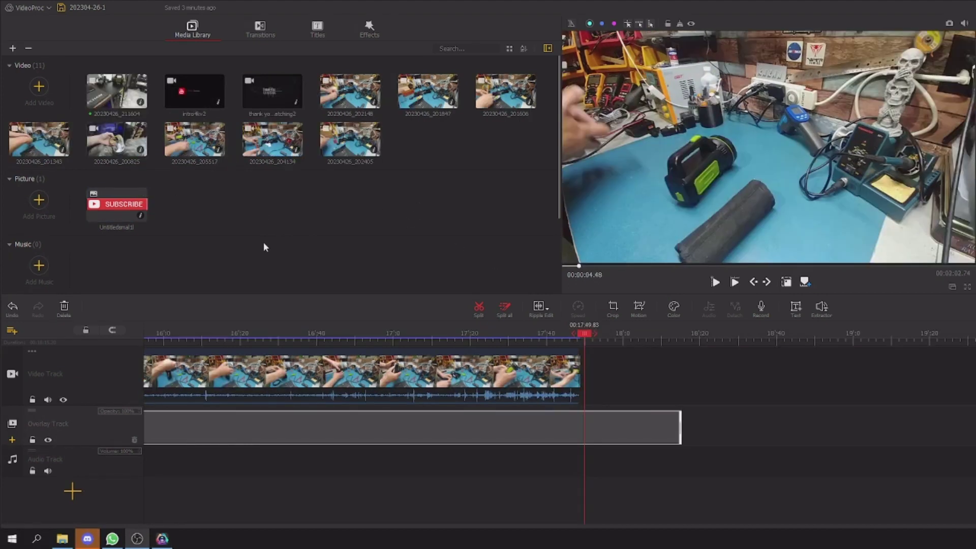
# - Append the 20230426_211604 clip to the end of the video track and join it to the previous clip with a transition
pyautogui.doubleClick(57, 152)
pyautogui.moveTo(121, 94); pyautogui.dragTo(636, 377)
pyautogui.click(261, 29)
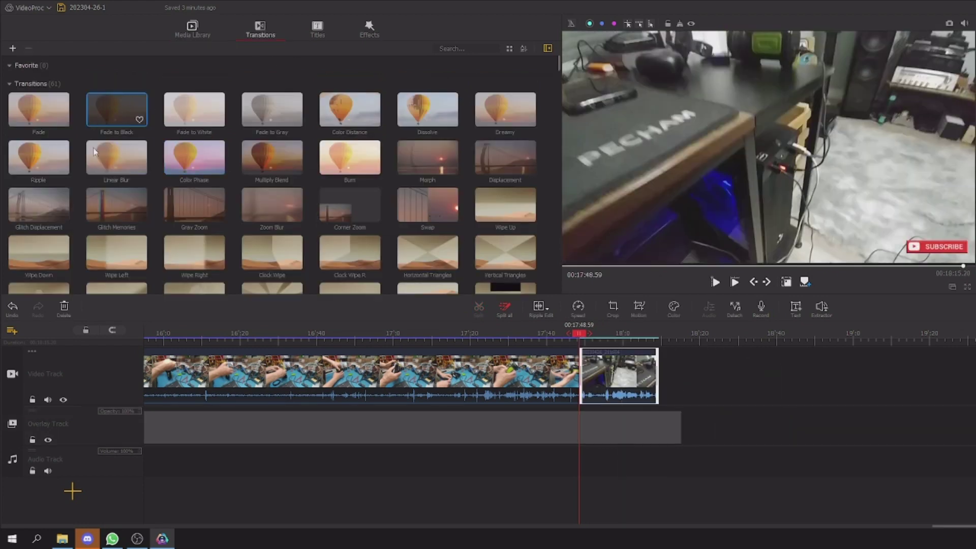
pyautogui.moveTo(585, 394); pyautogui.dragTo(587, 391)
pyautogui.moveTo(601, 340); pyautogui.dragTo(650, 341)
pyautogui.moveTo(629, 334); pyautogui.dragTo(693, 340)
# - Append the thank-you-for-watching outro to the end of the video track, joined to the previous clip with a Fade to Black transition
pyautogui.click(192, 30)
pyautogui.moveTo(416, 181); pyautogui.dragTo(550, 260)
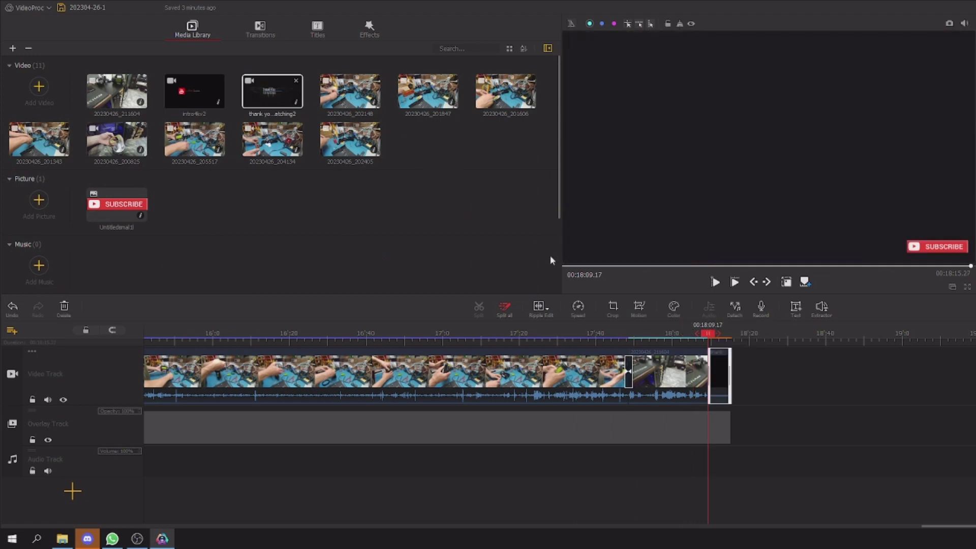
pyautogui.click(260, 29)
pyautogui.moveTo(144, 125); pyautogui.dragTo(709, 373)
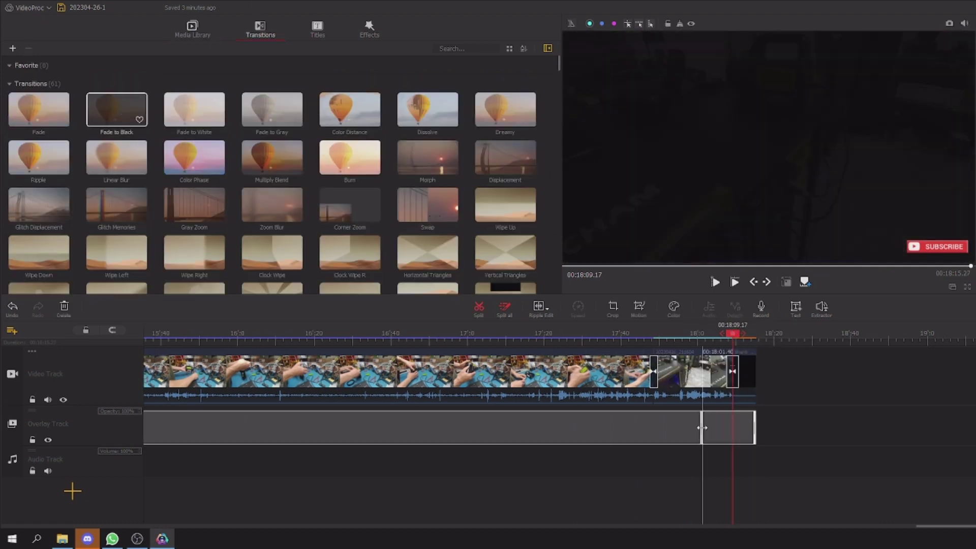
# - Return the playhead to the start, open the export settings and set the video quality to 5 and the audio bitrate to 160 kbps
pyautogui.moveTo(738, 334); pyautogui.dragTo(86, 333)
pyautogui.hotkey('ctrl', 'e')
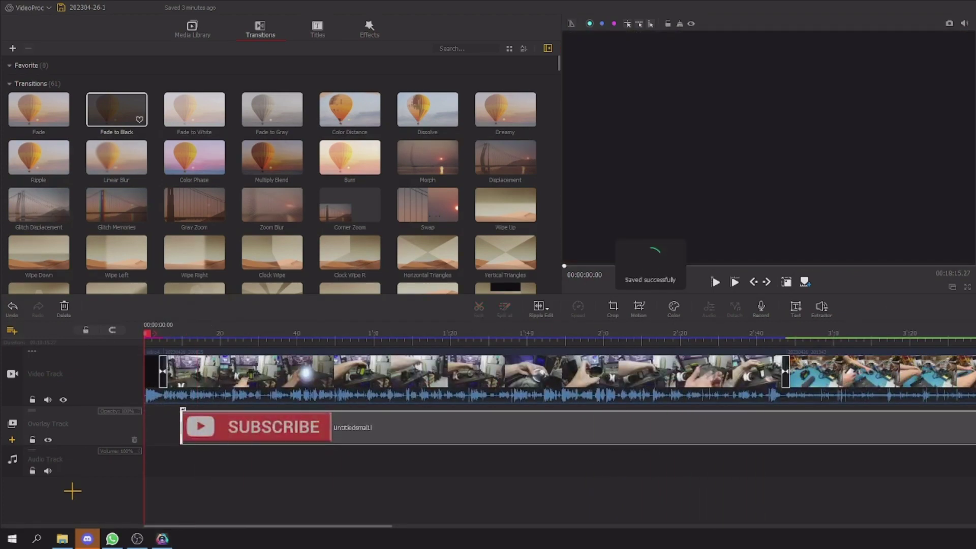
pyautogui.click(855, 147)
pyautogui.click(852, 196)
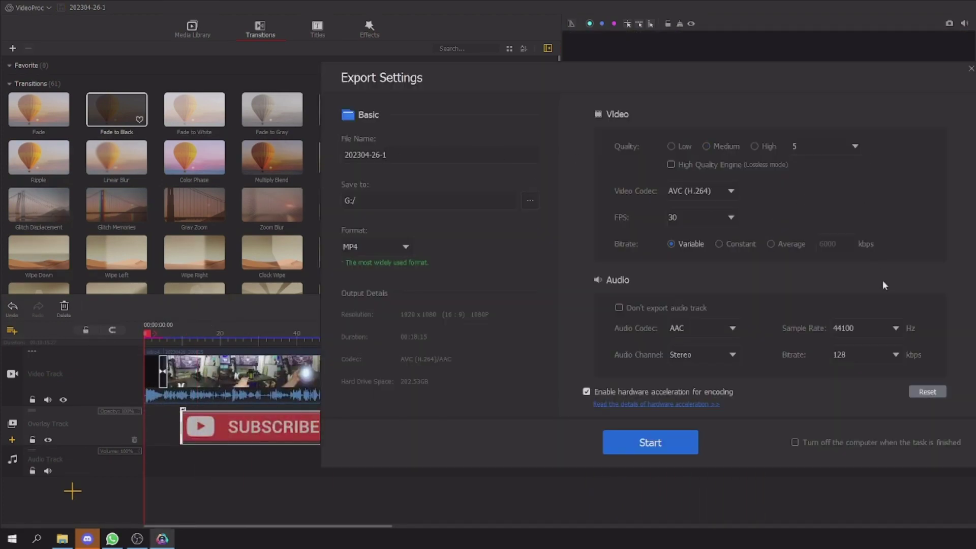
pyautogui.click(893, 329)
pyautogui.click(887, 370)
pyautogui.click(832, 358)
pyautogui.click(831, 358)
pyautogui.click(840, 400)
# - Name the output file "electronics vlog#" and start the export
pyautogui.click(428, 156)
pyautogui.hotkey('ctrl', 'a')
pyautogui.write('electronics vlog#')
pyautogui.click(650, 442)
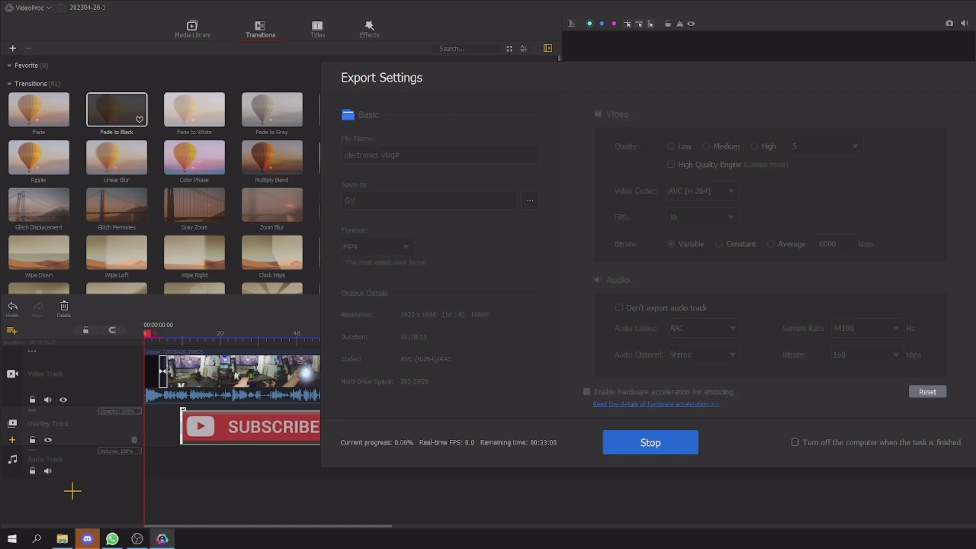